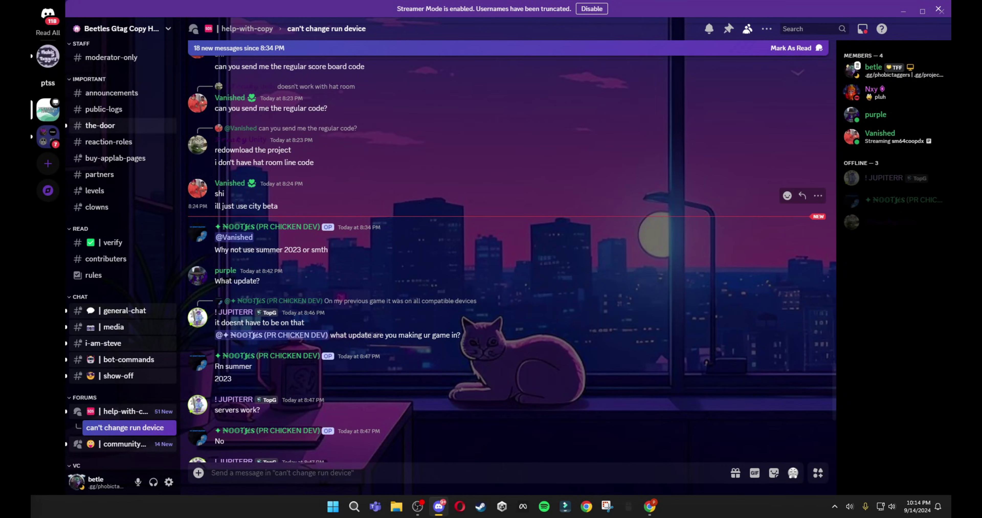
- Open the how-to-make-a-gtag-copy channel in the Discord server and go to its first post with the MTNBETAPROJECT link
{"action": "scroll", "coordinate": [115, 95], "scroll_direction": "up", "scroll_amount": 3}
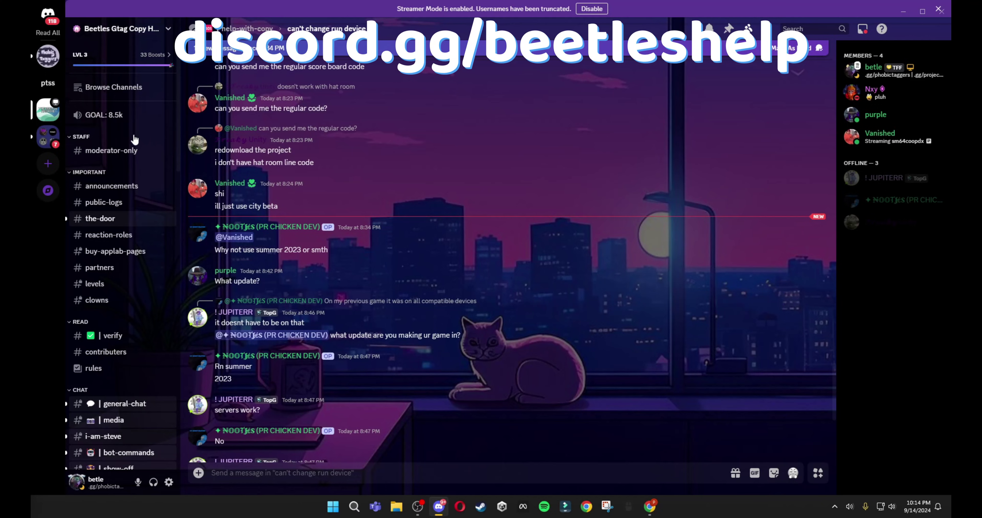
{"action": "scroll", "coordinate": [122, 290], "scroll_direction": "down", "scroll_amount": 15}
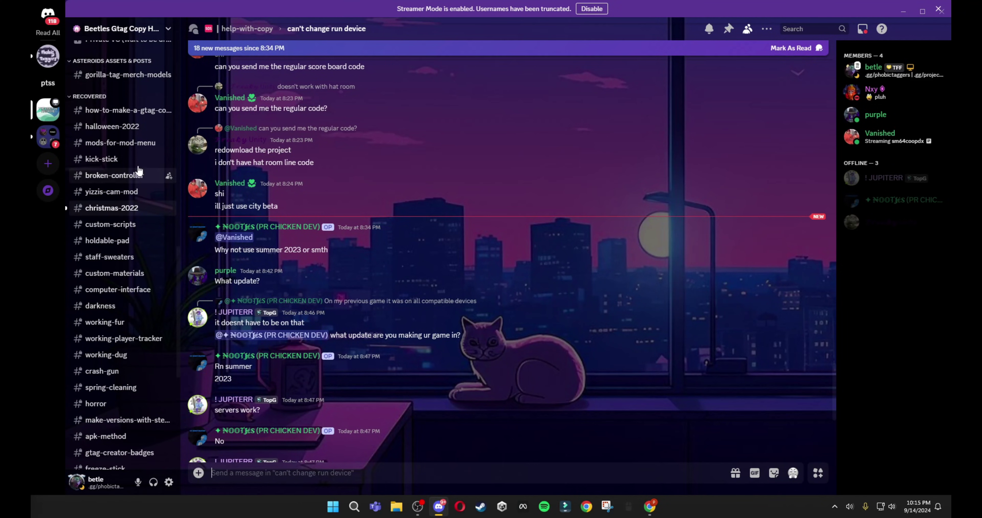
{"action": "left_click", "coordinate": [126, 110]}
{"action": "scroll", "coordinate": [354, 246], "scroll_direction": "up", "scroll_amount": 5}
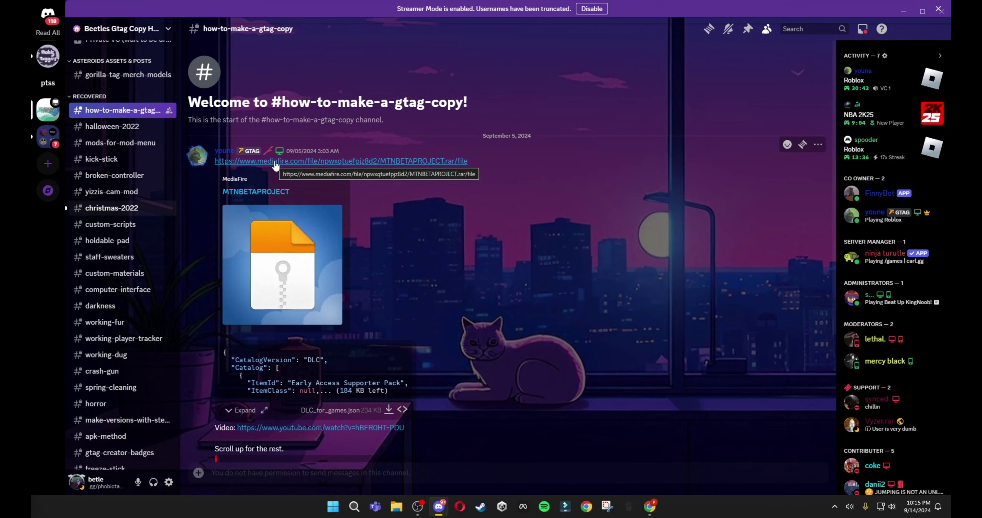
{"action": "scroll", "coordinate": [282, 172], "scroll_direction": "down", "scroll_amount": 3}
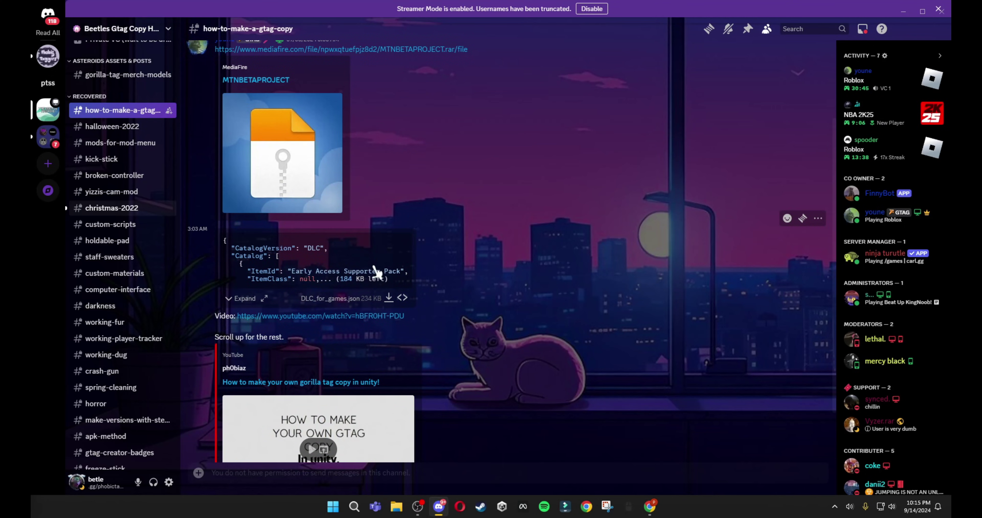
{"action": "scroll", "coordinate": [305, 226], "scroll_direction": "up", "scroll_amount": 3}
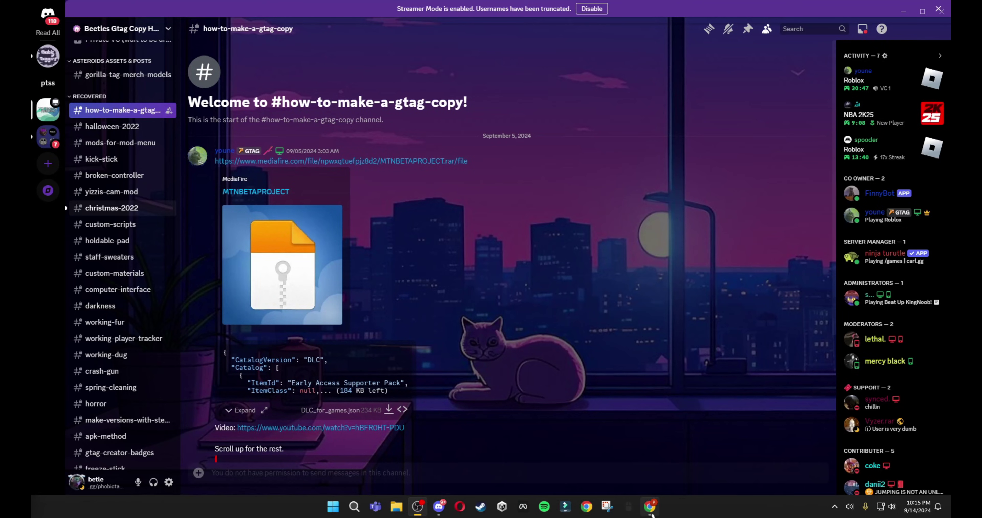
- Switch to Chrome, search for winrar and download the WinRAR installer from win-rar.com
{"action": "left_click", "coordinate": [650, 506]}
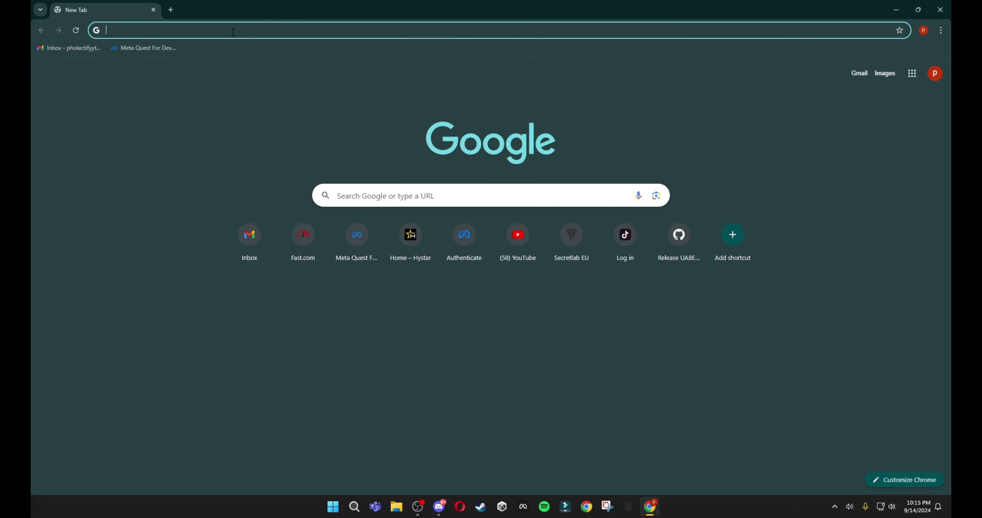
{"action": "type", "text": "winrar"}
{"action": "key", "text": "Return"}
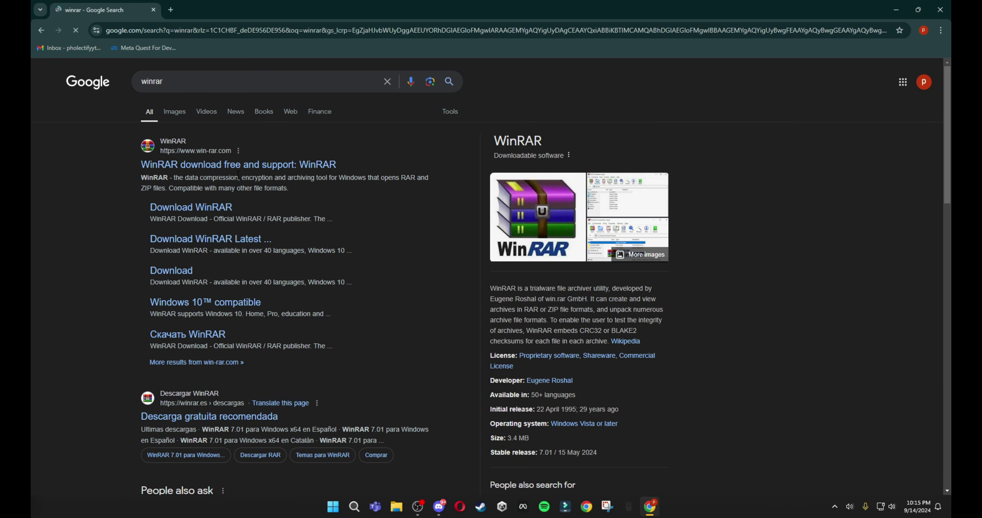
{"action": "left_click", "coordinate": [246, 165]}
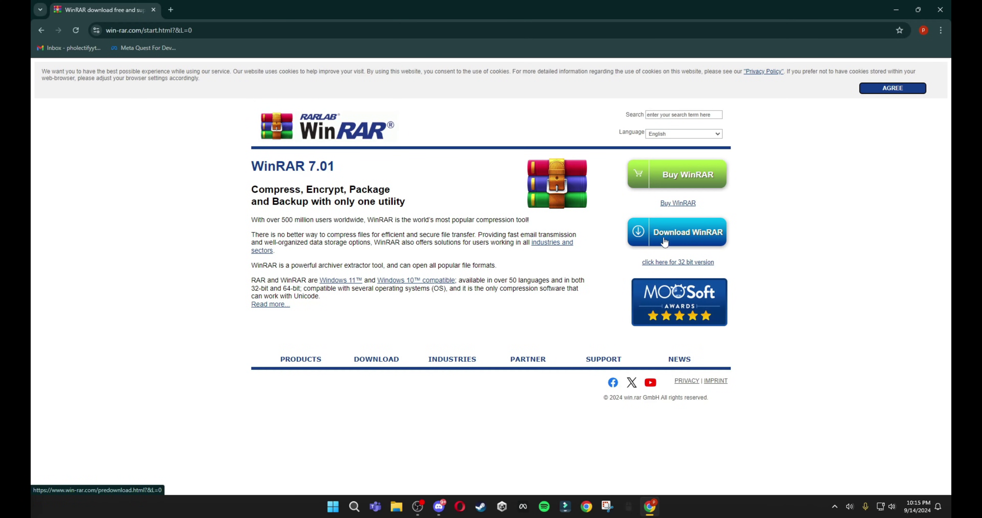
{"action": "left_click", "coordinate": [687, 239]}
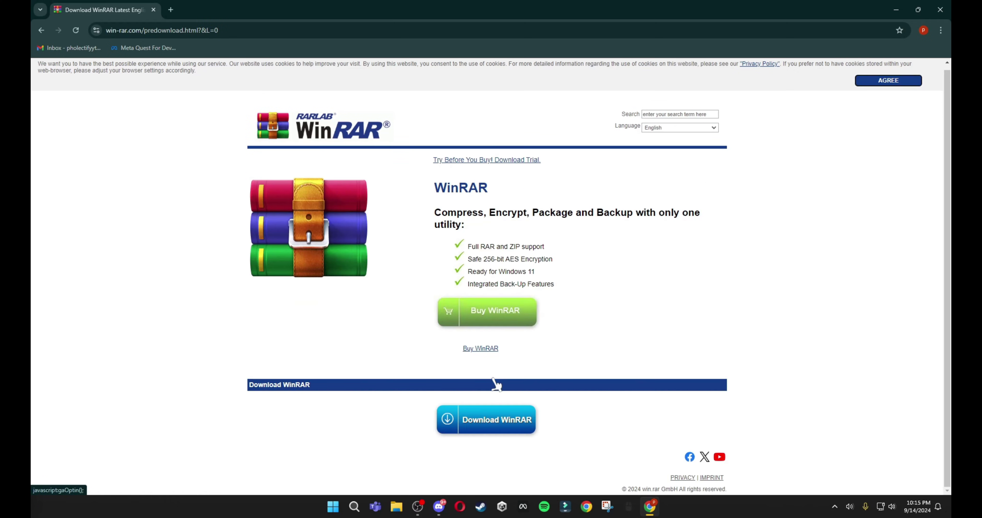
{"action": "left_click", "coordinate": [485, 417]}
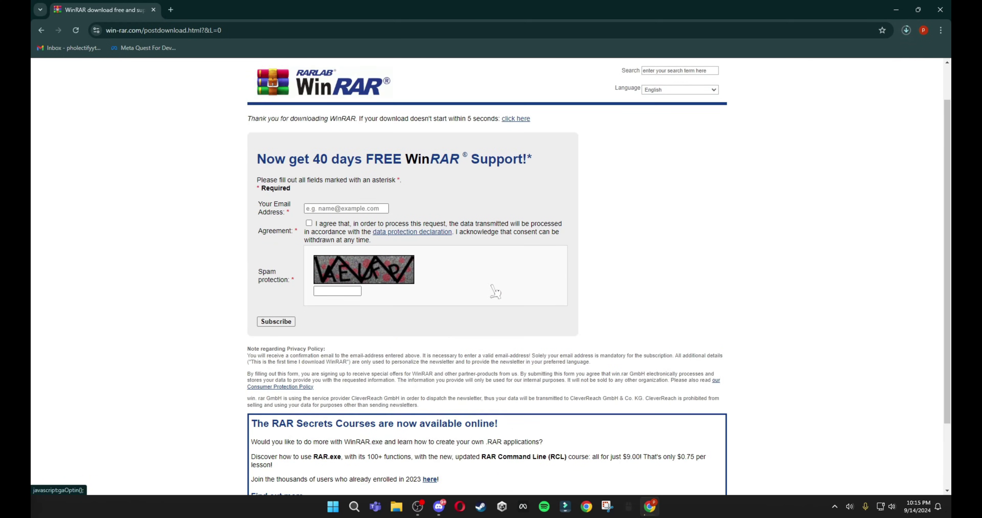
- Open the downloaded winrar-x64-701.exe installer to view its license agreement, and close it and the browser without installing
{"action": "left_click", "coordinate": [907, 31]}
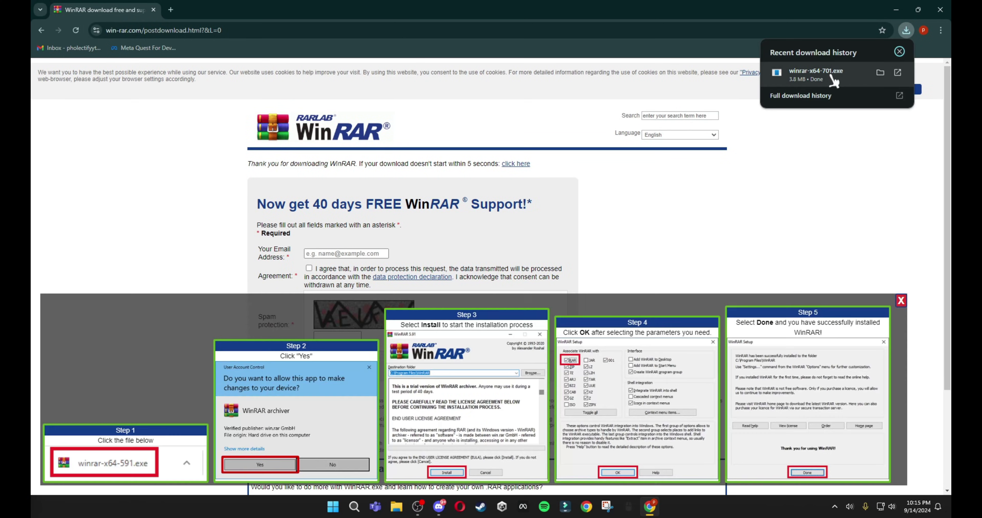
{"action": "left_click", "coordinate": [815, 75]}
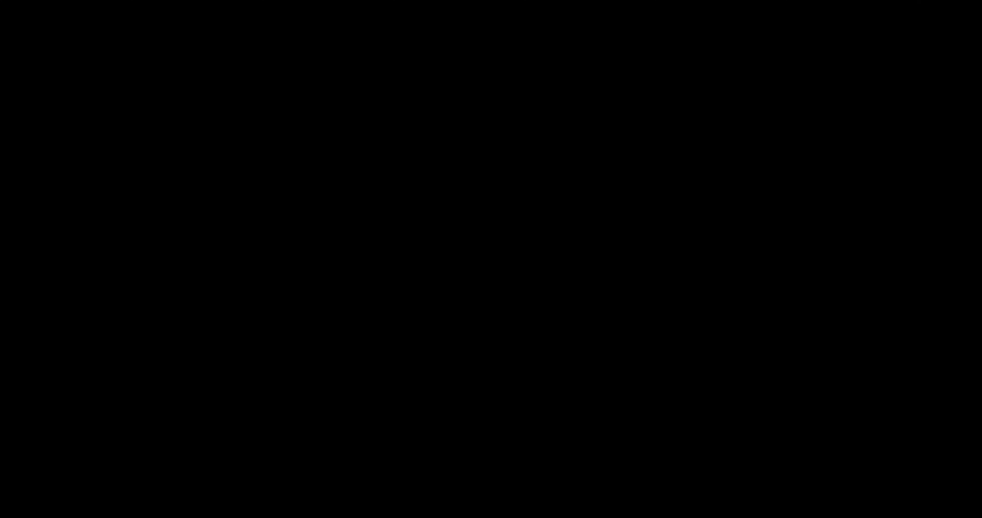
{"action": "left_click", "coordinate": [409, 216]}
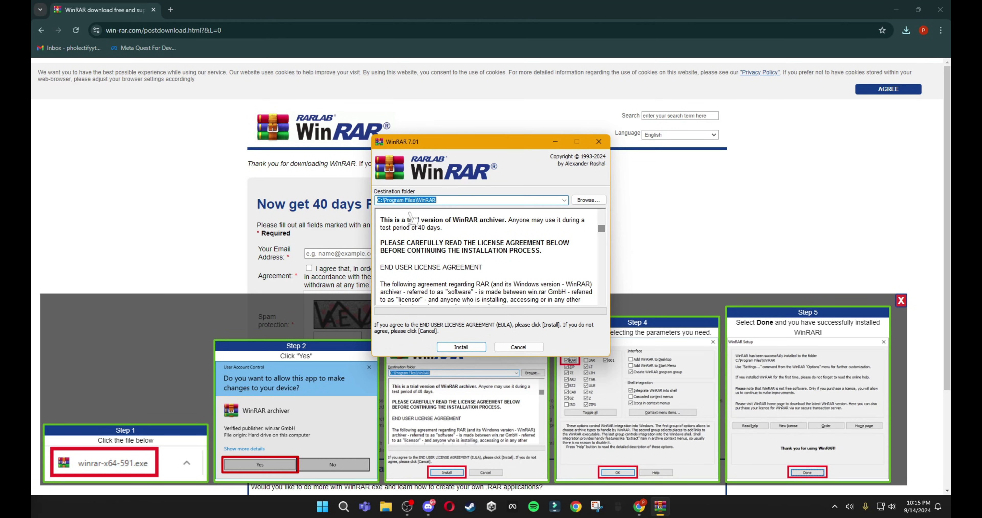
{"action": "scroll", "coordinate": [442, 287], "scroll_direction": "down", "scroll_amount": 15}
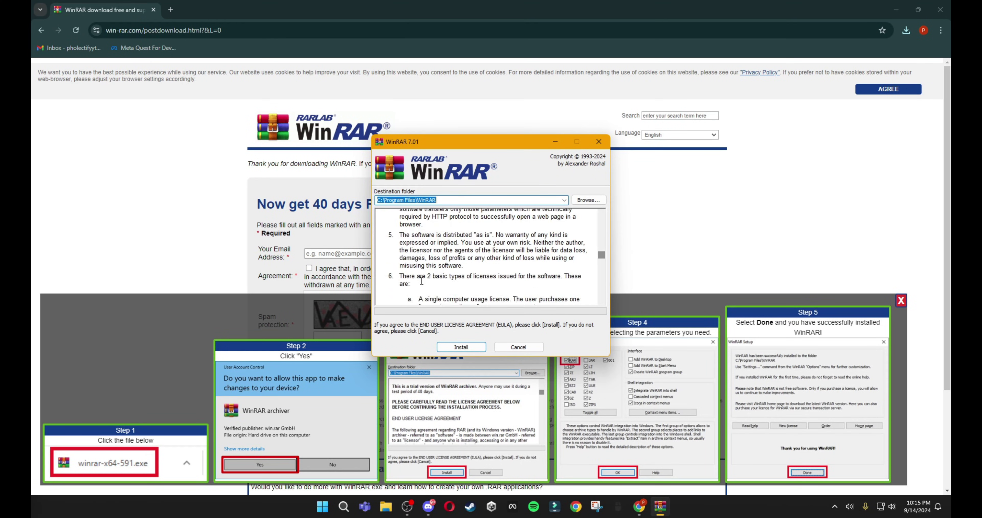
{"action": "left_click", "coordinate": [598, 142]}
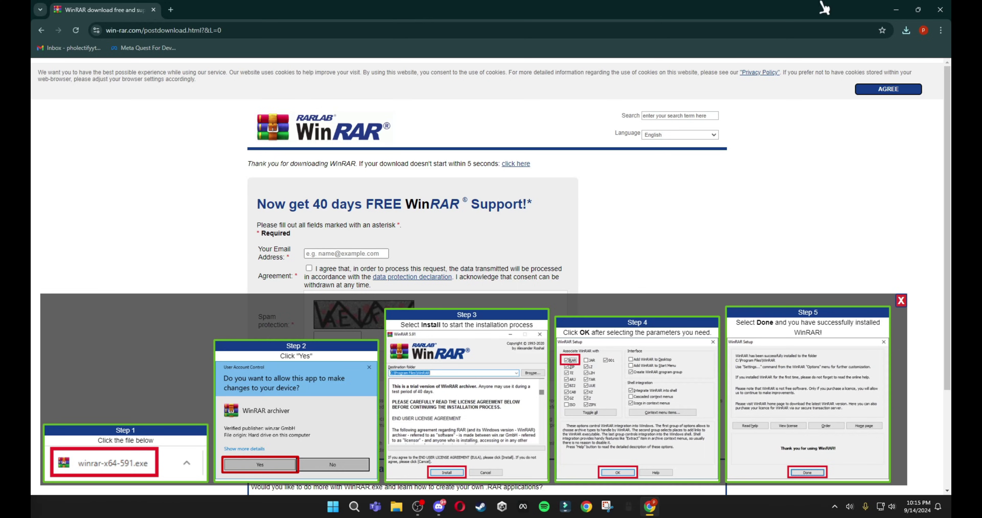
{"action": "left_click", "coordinate": [941, 9]}
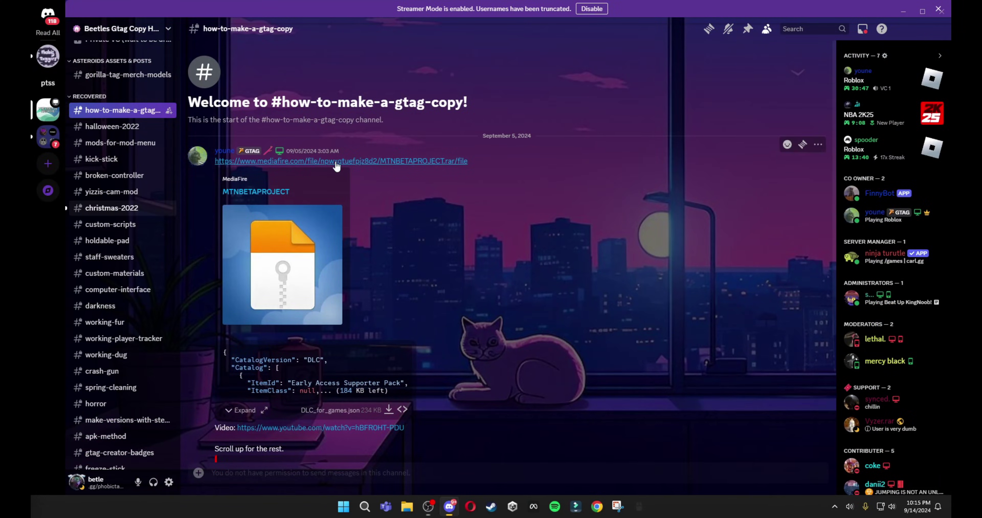
- Download MTNBETAPROJECT.rar from the channel's MediaFire link and accept the site's recommended cookies
{"action": "left_click", "coordinate": [305, 161]}
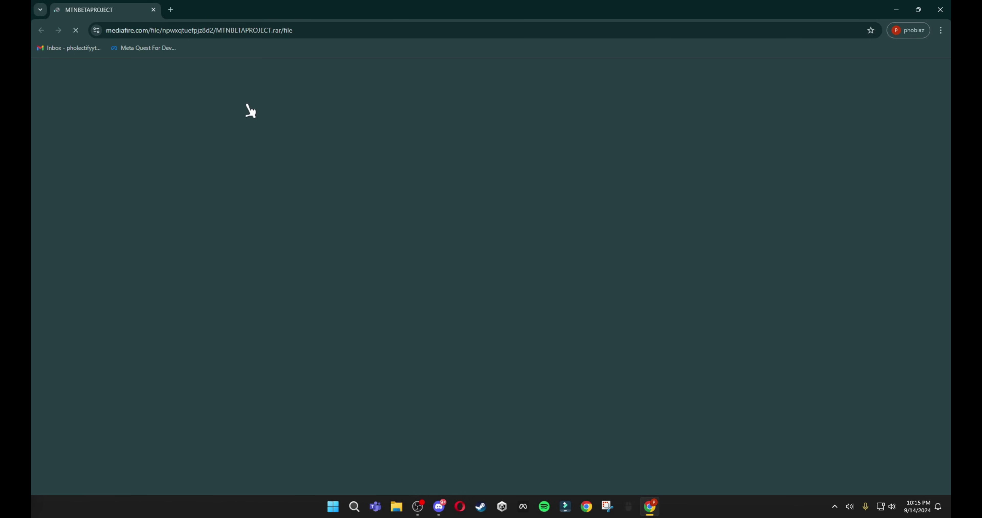
{"action": "left_click", "coordinate": [250, 111]}
{"action": "left_click", "coordinate": [707, 41]}
{"action": "left_click", "coordinate": [940, 10]}
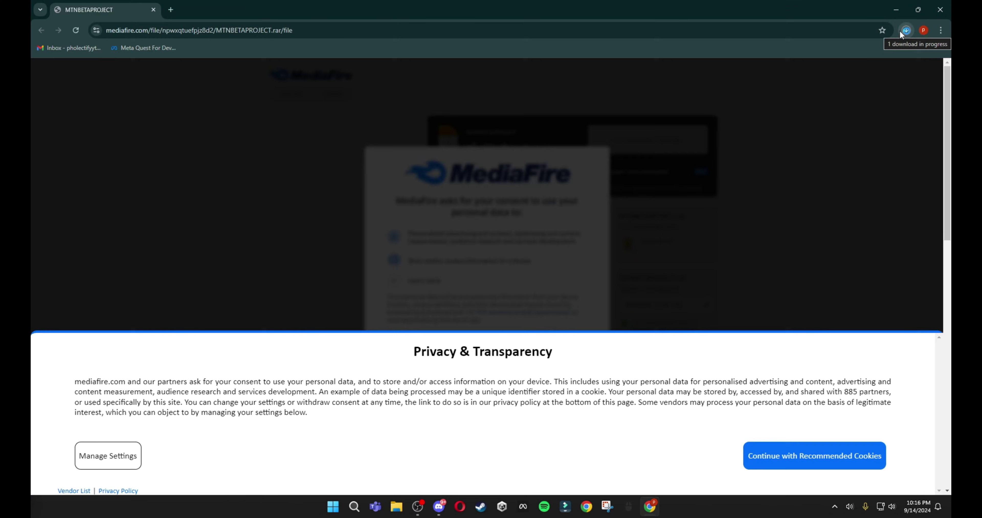
{"action": "left_click", "coordinate": [781, 455]}
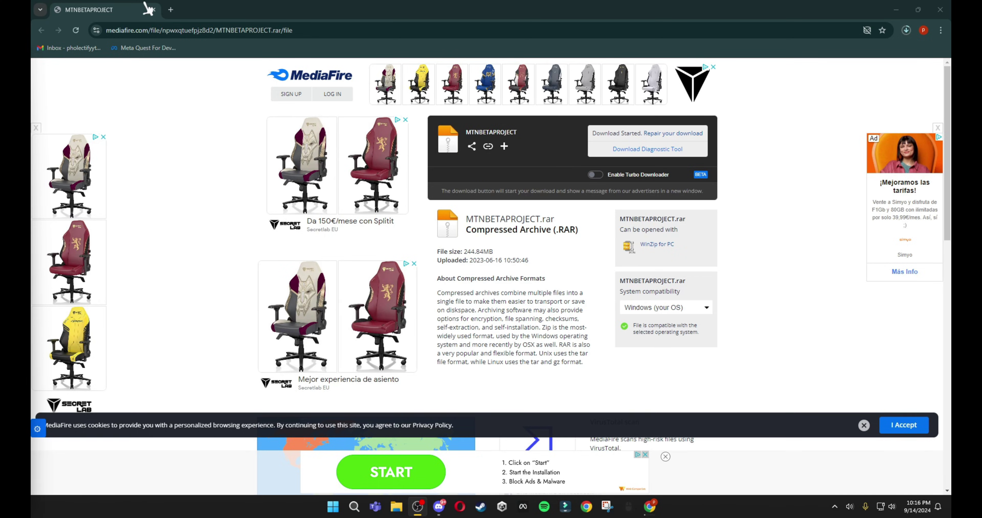
- Replace the MediaFire page with a new tab and open playfab.com in it
{"action": "left_click", "coordinate": [171, 9]}
{"action": "left_click", "coordinate": [153, 10]}
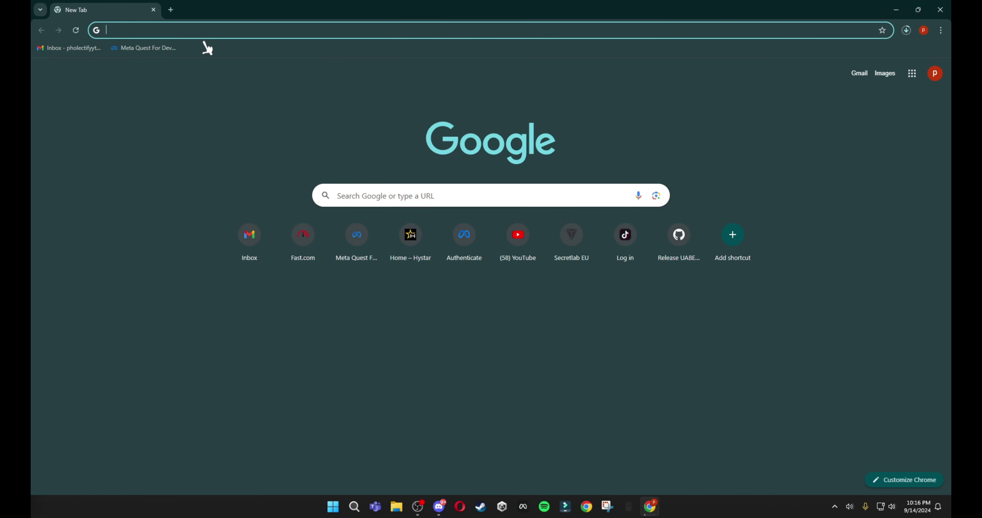
{"action": "type", "text": "playfab.com"}
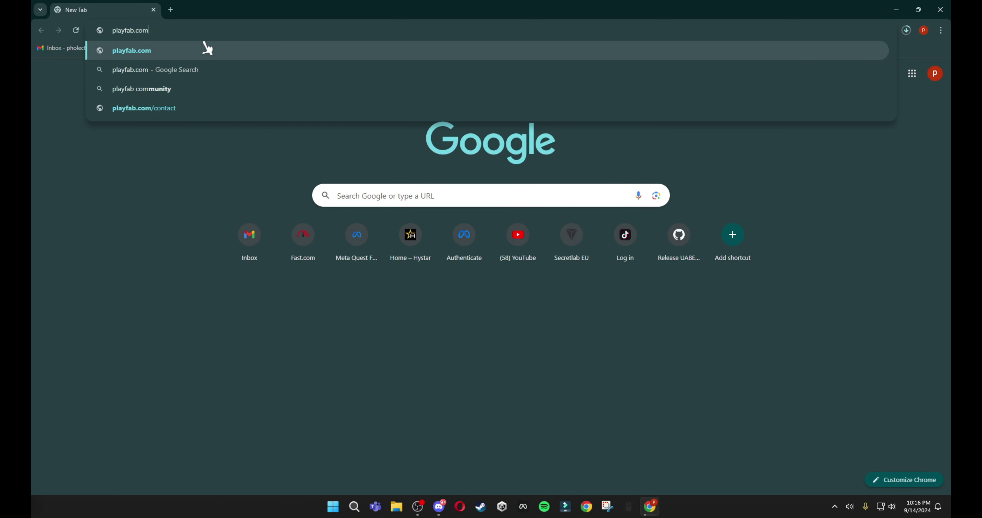
{"action": "key", "text": "Return"}
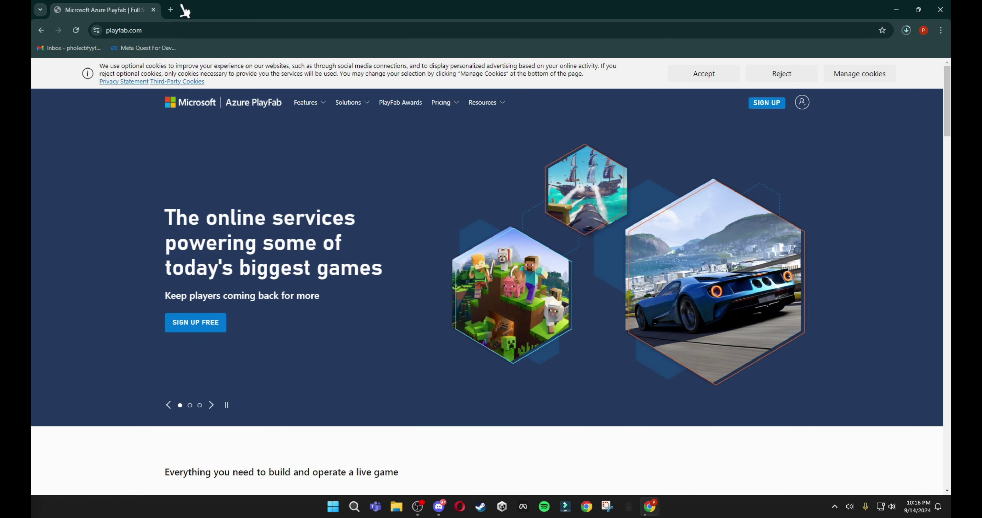
- Search for photon engine in another new tab, open photonengine.com and accept all of its cookies
{"action": "left_click", "coordinate": [171, 10]}
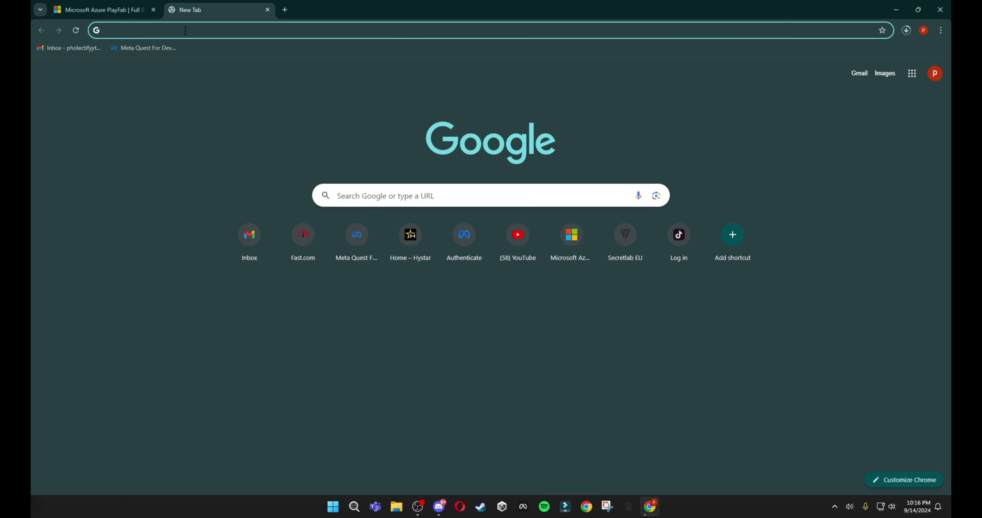
{"action": "type", "text": "photon enhin"}
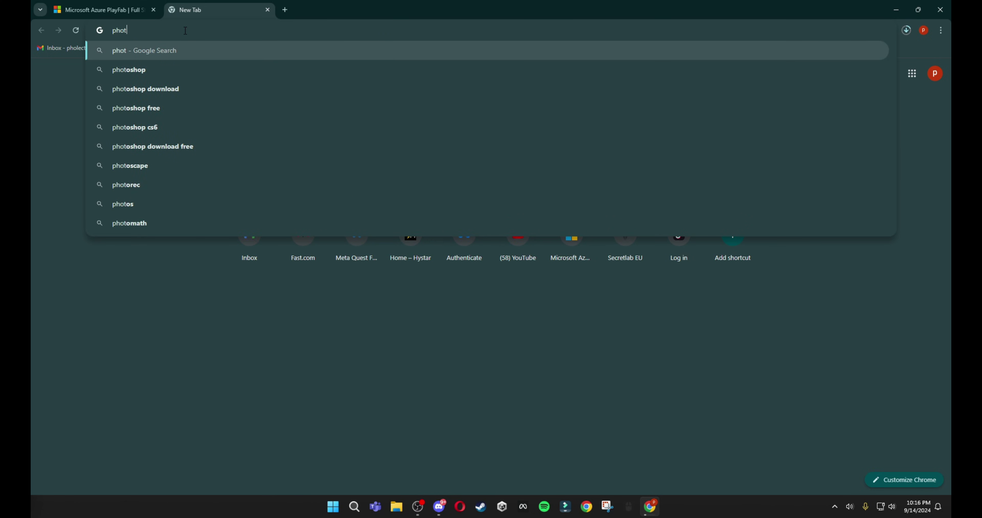
{"action": "key", "text": "BackSpace"}
{"action": "key", "text": "BackSpace"}
{"action": "key", "text": "BackSpace"}
{"action": "type", "text": "g"}
{"action": "key", "text": "Return"}
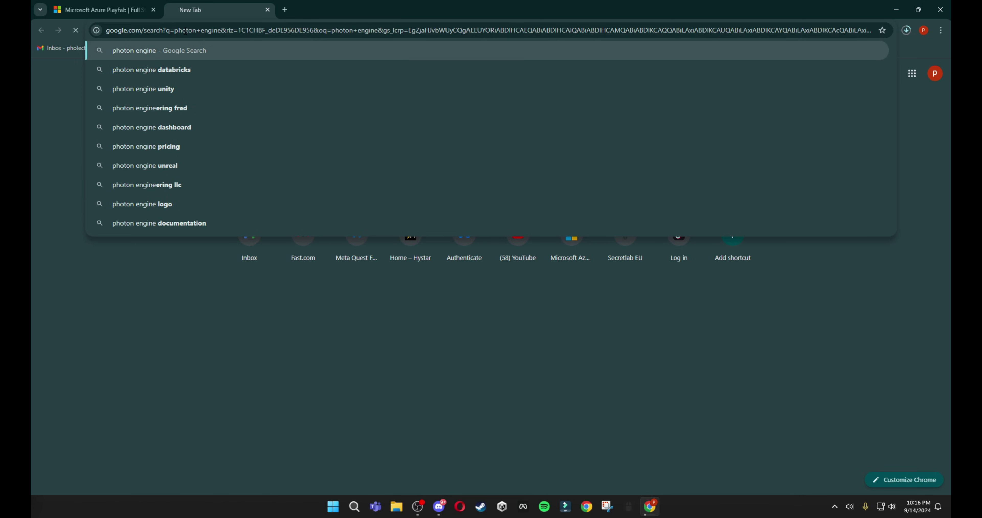
{"action": "left_click", "coordinate": [251, 165]}
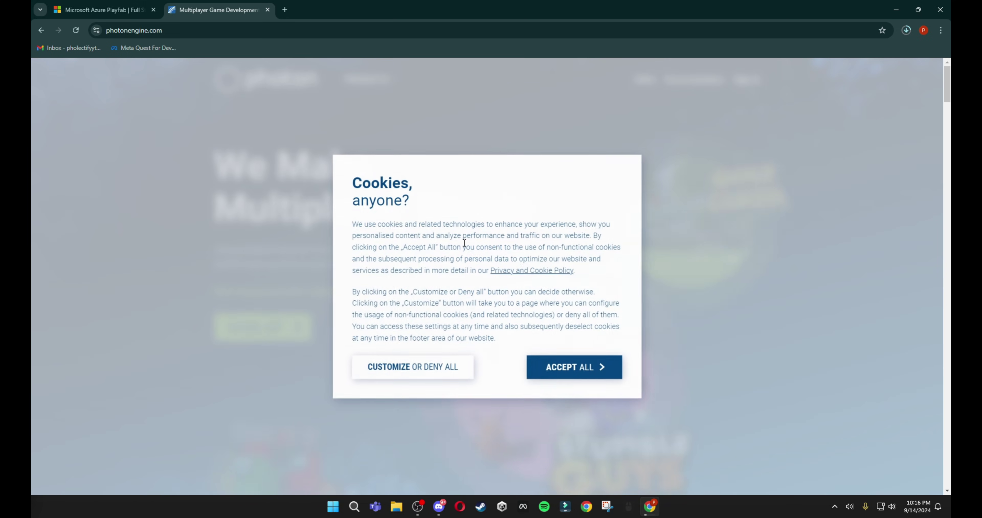
{"action": "left_click", "coordinate": [573, 367]}
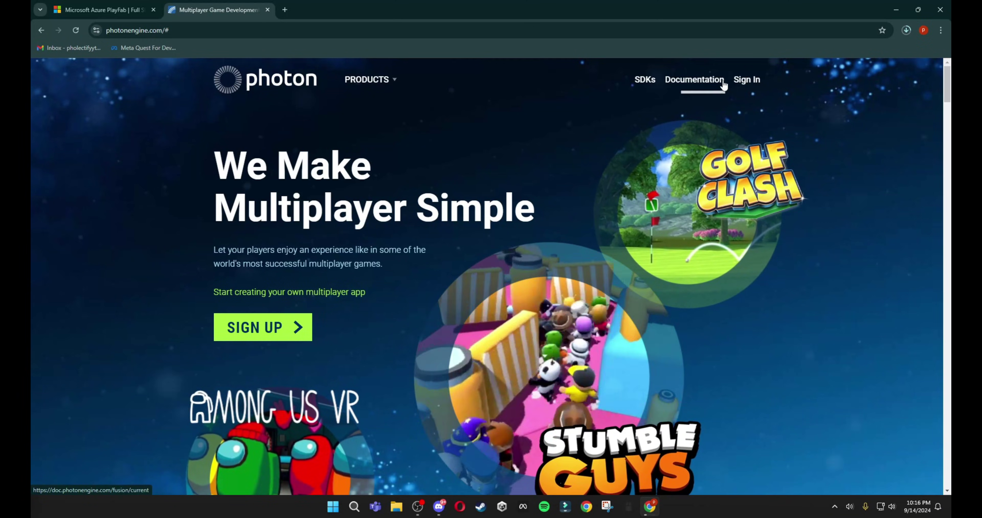
- Open the sign-in page on the Photon site and the account login on the PlayFab site
{"action": "left_click", "coordinate": [741, 80]}
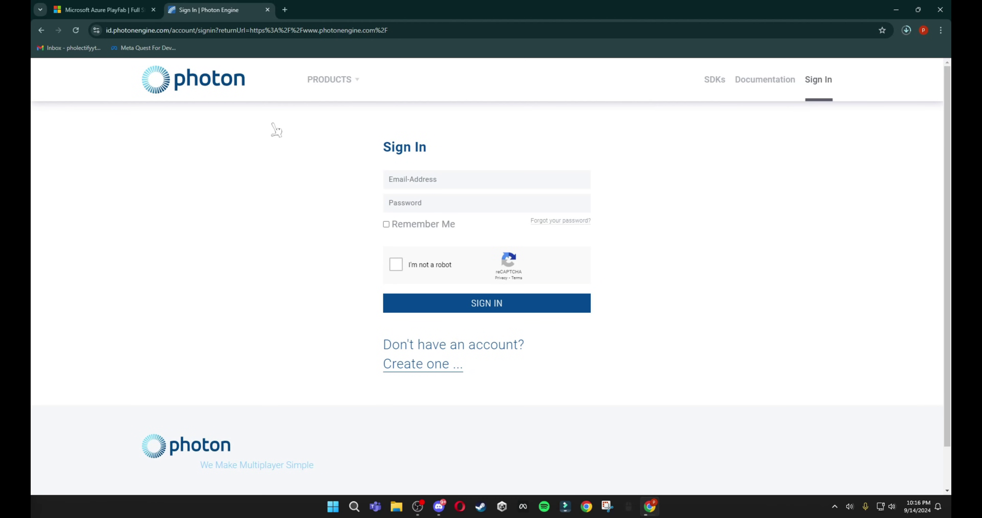
{"action": "left_click", "coordinate": [114, 9]}
{"action": "left_click", "coordinate": [802, 102]}
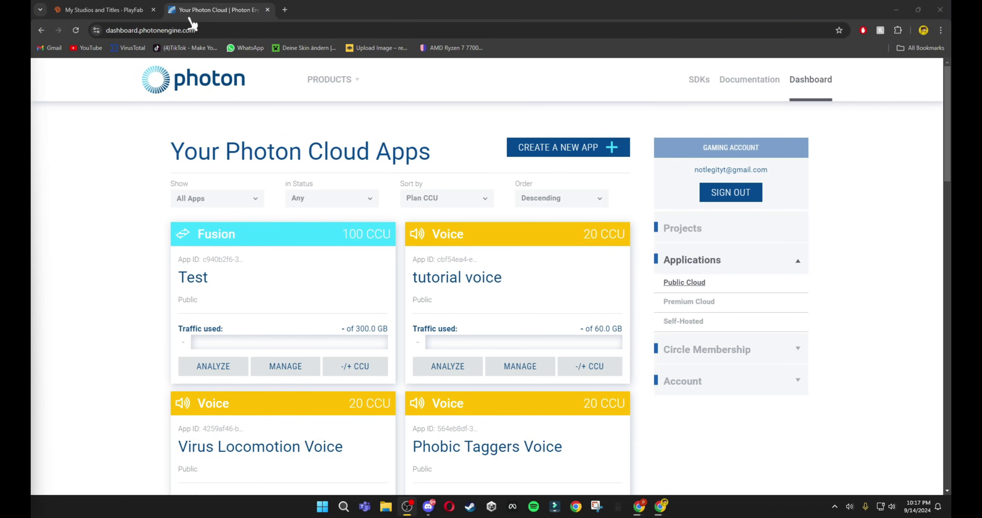
- Create a new Photon Cloud app of type Multiplayer Game with the Realtime SDK, named Tutorial
{"action": "left_click", "coordinate": [597, 153]}
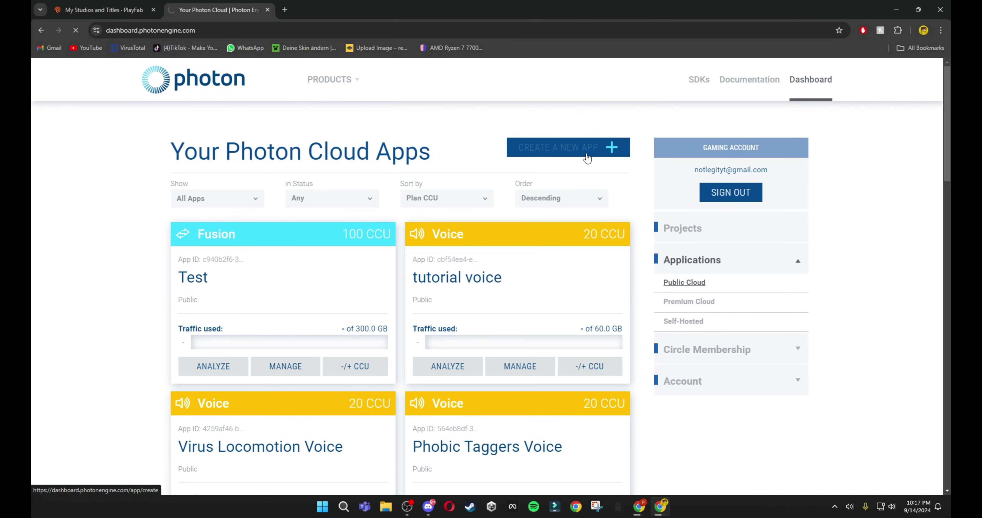
{"action": "scroll", "coordinate": [191, 284], "scroll_direction": "down", "scroll_amount": 3}
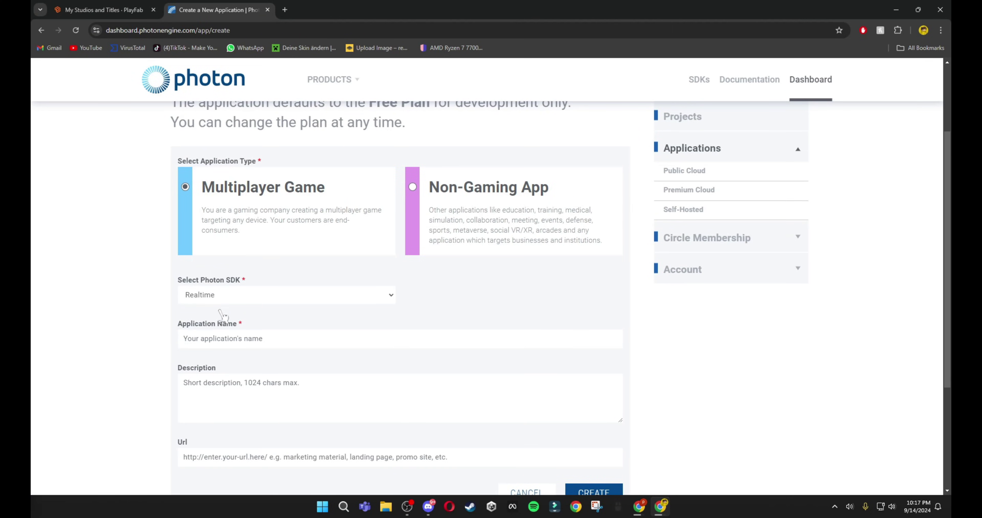
{"action": "left_click", "coordinate": [216, 336]}
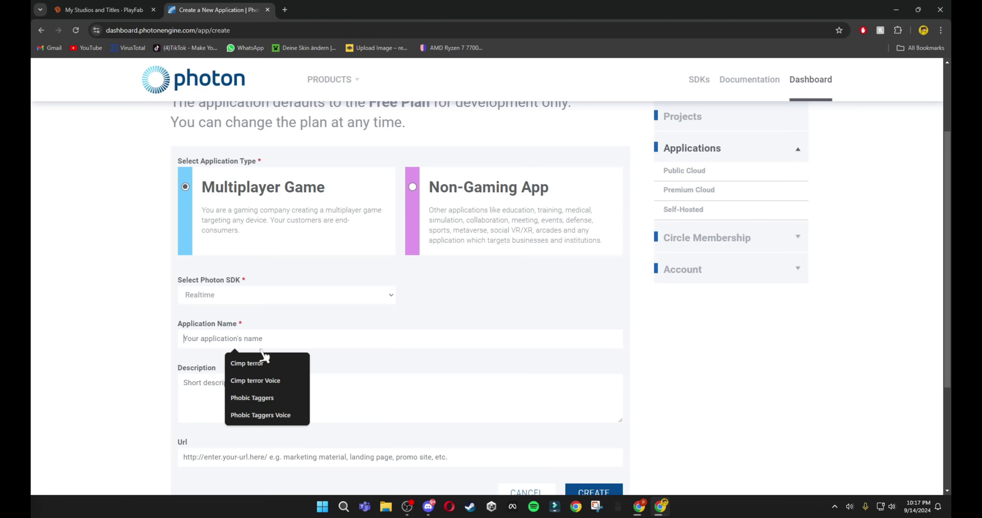
{"action": "type", "text": "Tutpro"}
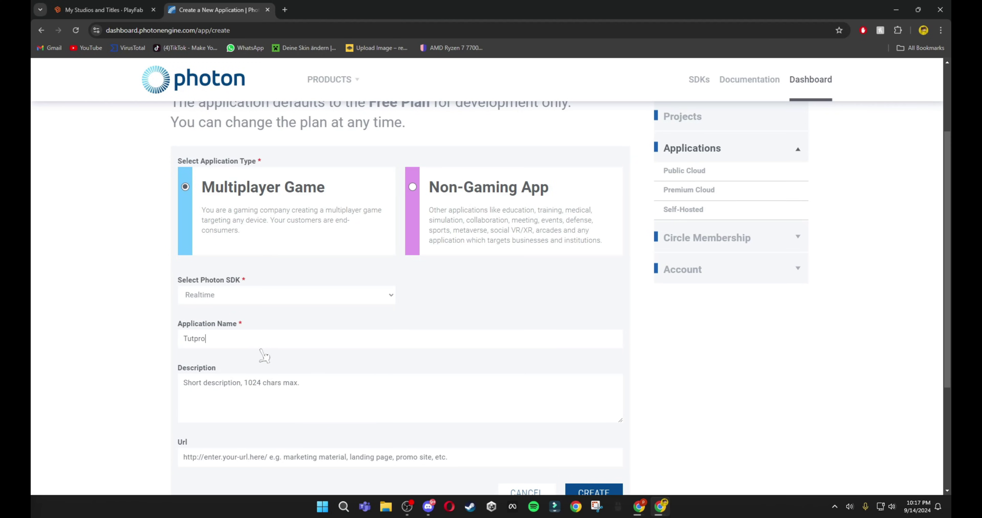
{"action": "scroll", "coordinate": [511, 335], "scroll_direction": "down", "scroll_amount": 4}
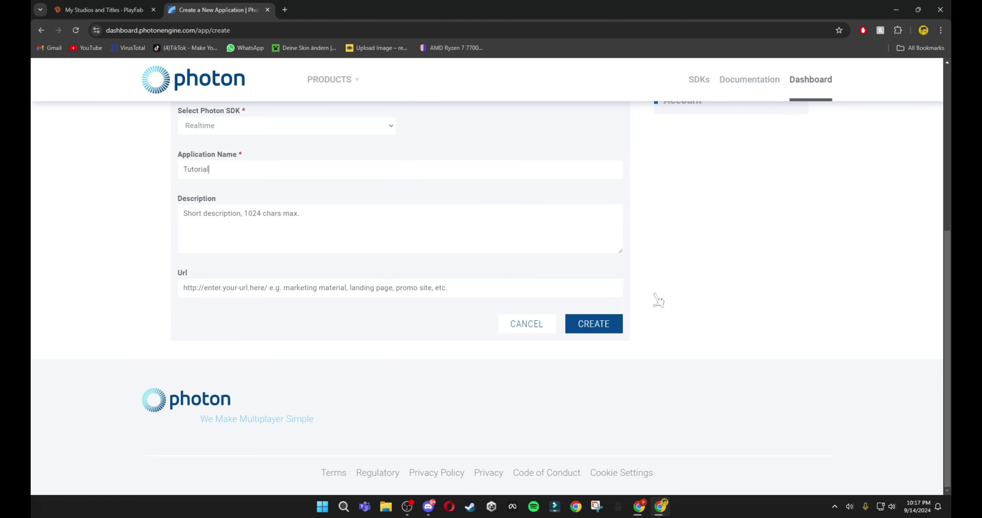
{"action": "left_click", "coordinate": [589, 328]}
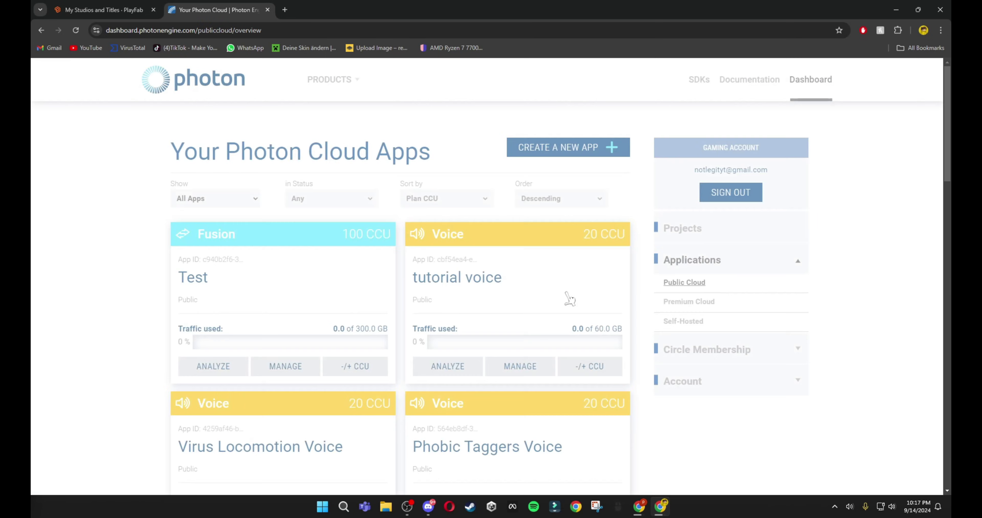
- Create another Photon Cloud app of type Multiplayer Game with the Voice SDK, named Tutorial Voice
{"action": "left_click", "coordinate": [546, 148]}
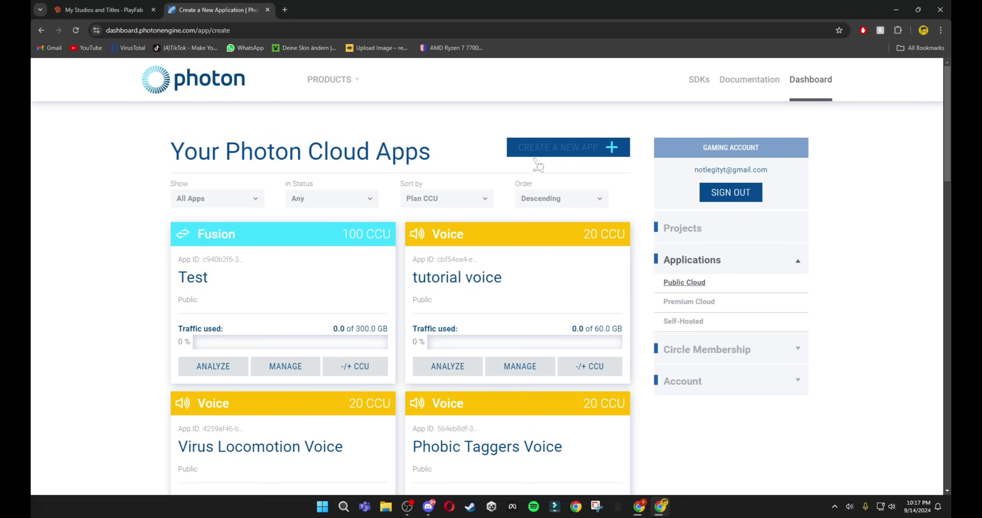
{"action": "scroll", "coordinate": [271, 265], "scroll_direction": "down", "scroll_amount": 3}
{"action": "left_click", "coordinate": [235, 296]}
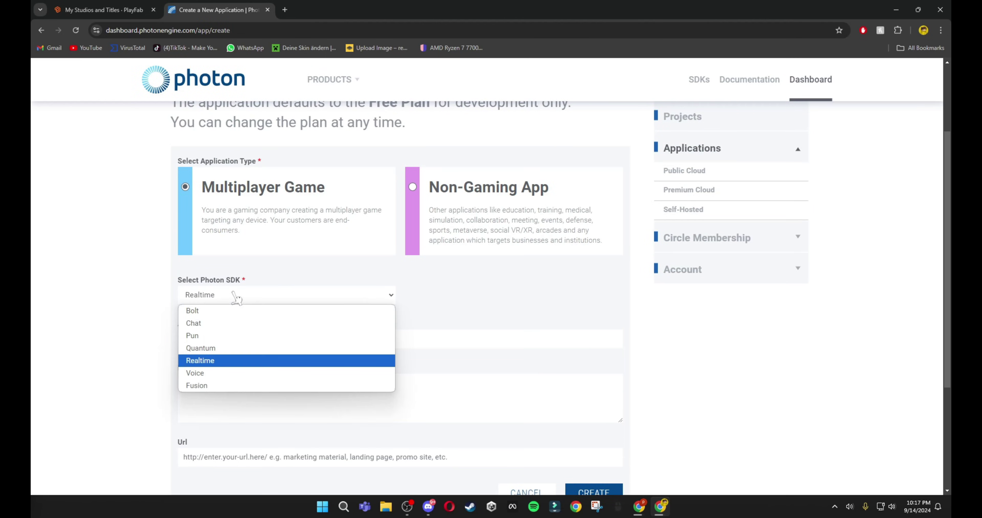
{"action": "left_click", "coordinate": [194, 374]}
{"action": "left_click", "coordinate": [219, 343]}
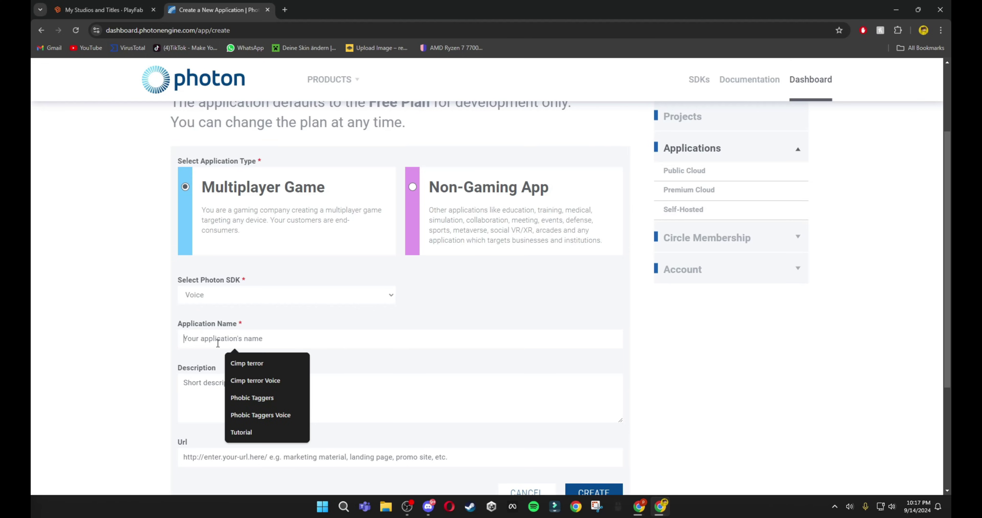
{"action": "type", "text": "Tuto"}
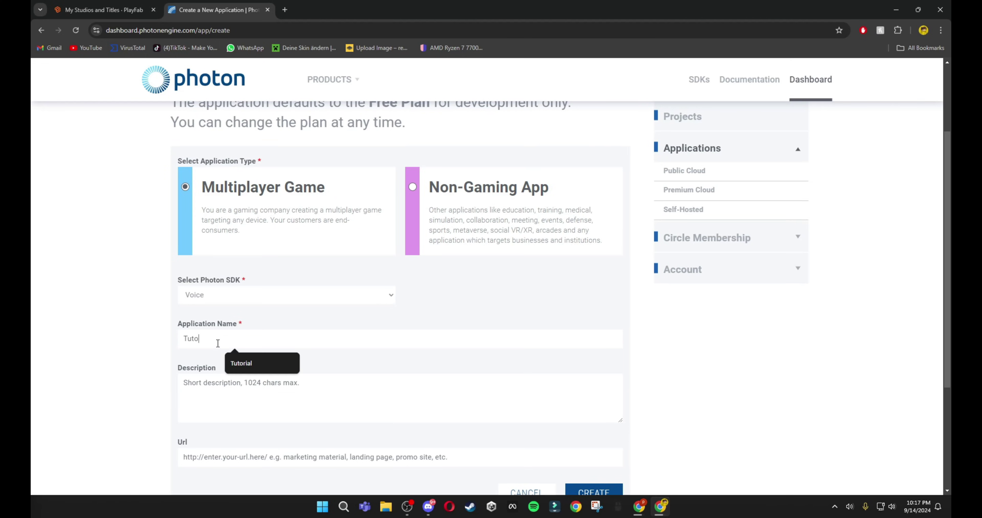
{"action": "type", "text": "rial Voice"}
{"action": "scroll", "coordinate": [383, 372], "scroll_direction": "down", "scroll_amount": 5}
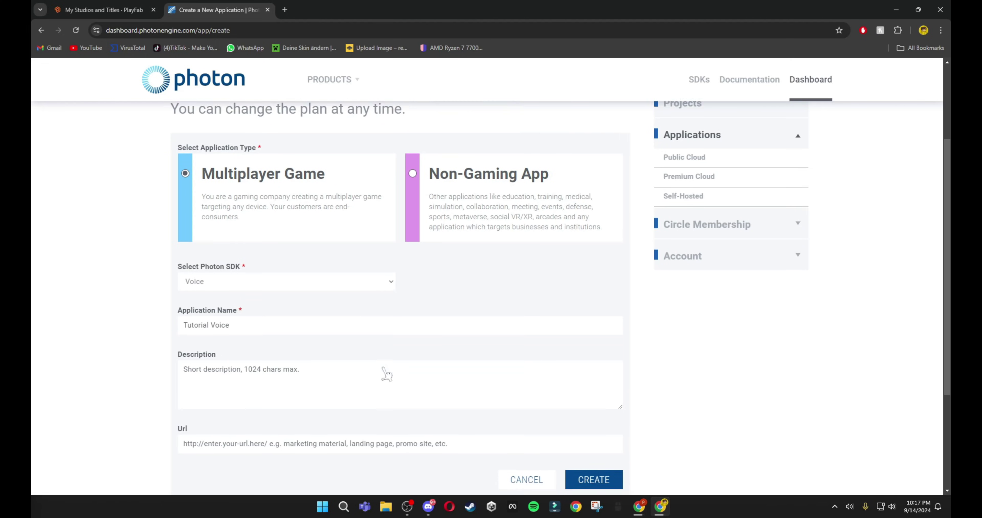
{"action": "left_click", "coordinate": [586, 329]}
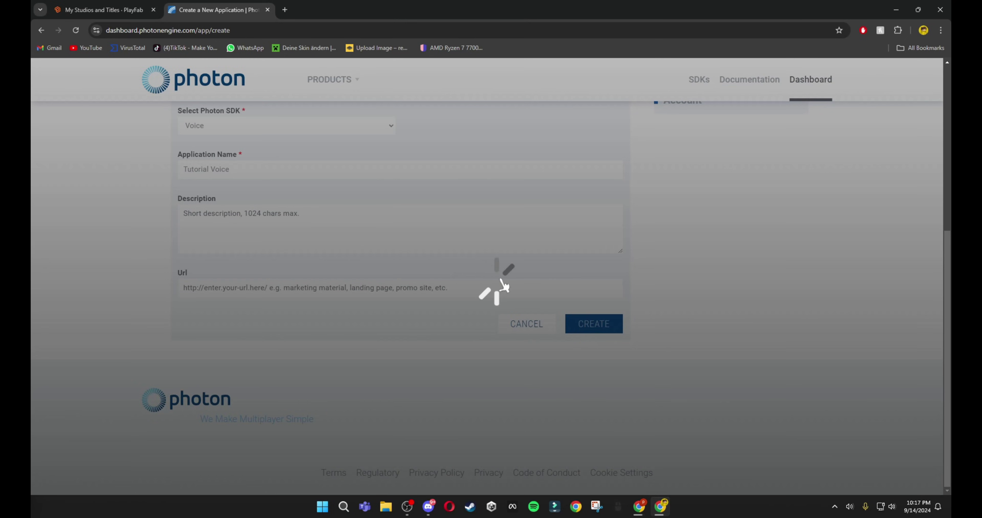
- Create a new PlayFab title named Tutorial game in the Gorilla Tag studio
{"action": "left_click", "coordinate": [94, 10]}
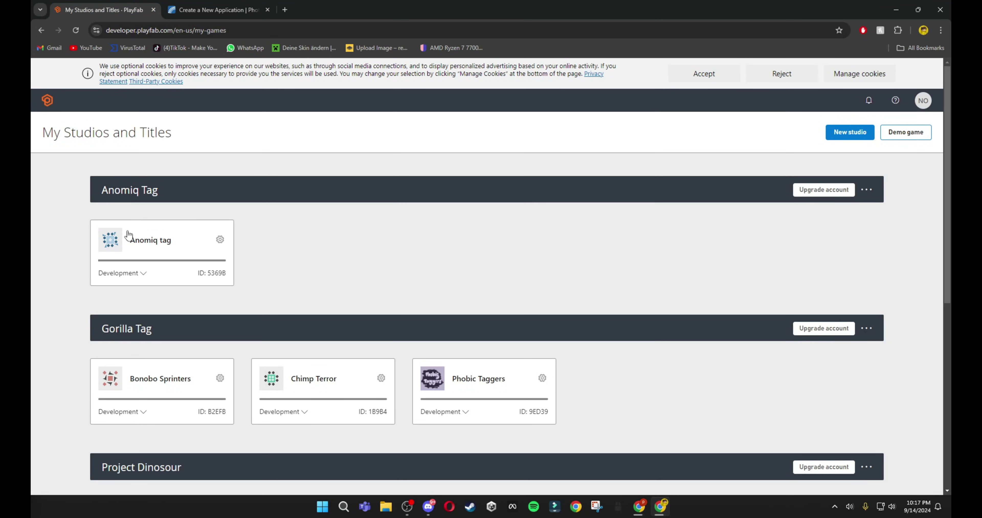
{"action": "scroll", "coordinate": [198, 255], "scroll_direction": "down", "scroll_amount": 3}
{"action": "scroll", "coordinate": [468, 214], "scroll_direction": "up", "scroll_amount": 3}
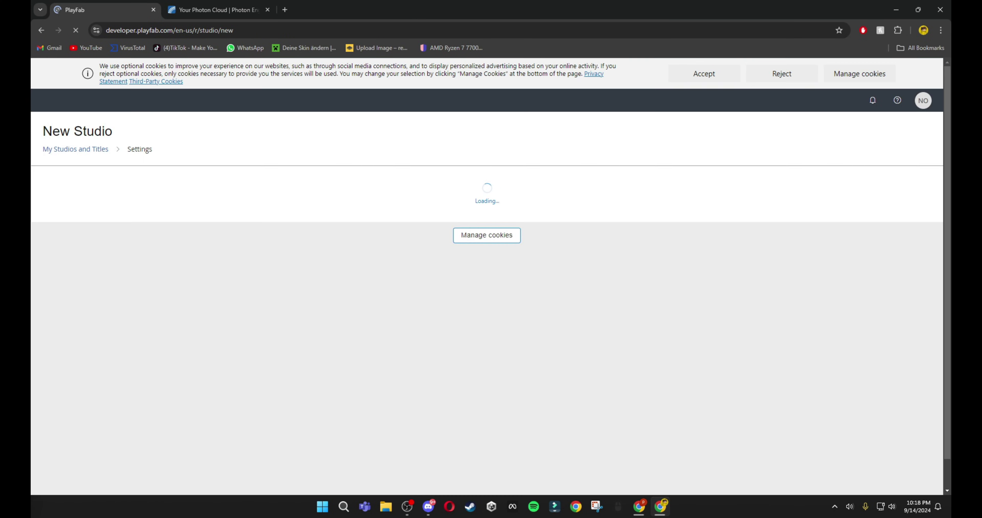
{"action": "key", "text": "alt+Left"}
{"action": "scroll", "coordinate": [344, 306], "scroll_direction": "down", "scroll_amount": 3}
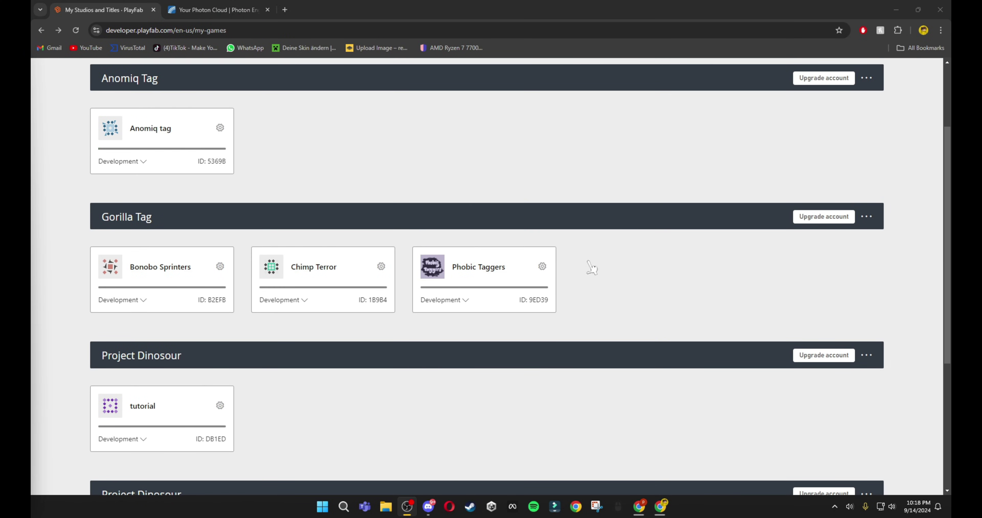
{"action": "left_click", "coordinate": [867, 216]}
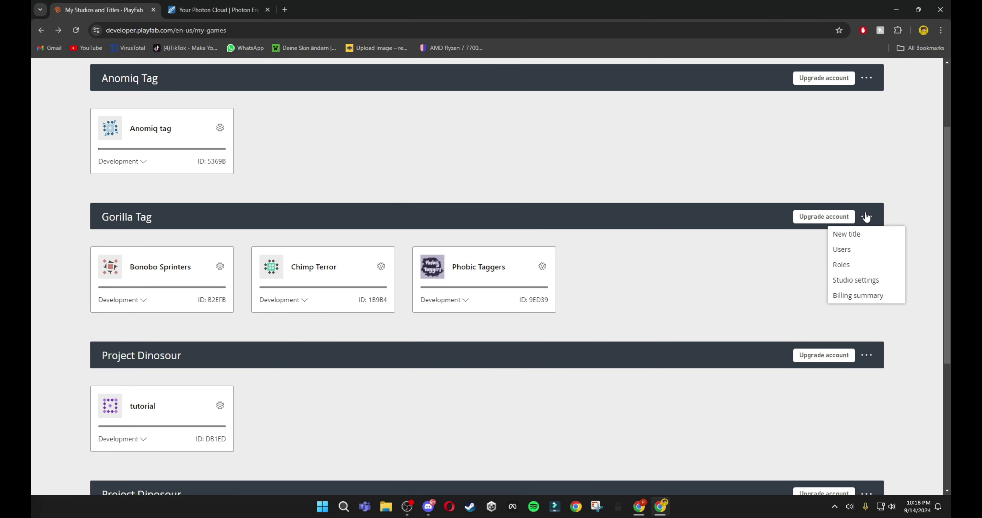
{"action": "left_click", "coordinate": [851, 235]}
{"action": "left_click", "coordinate": [84, 224]}
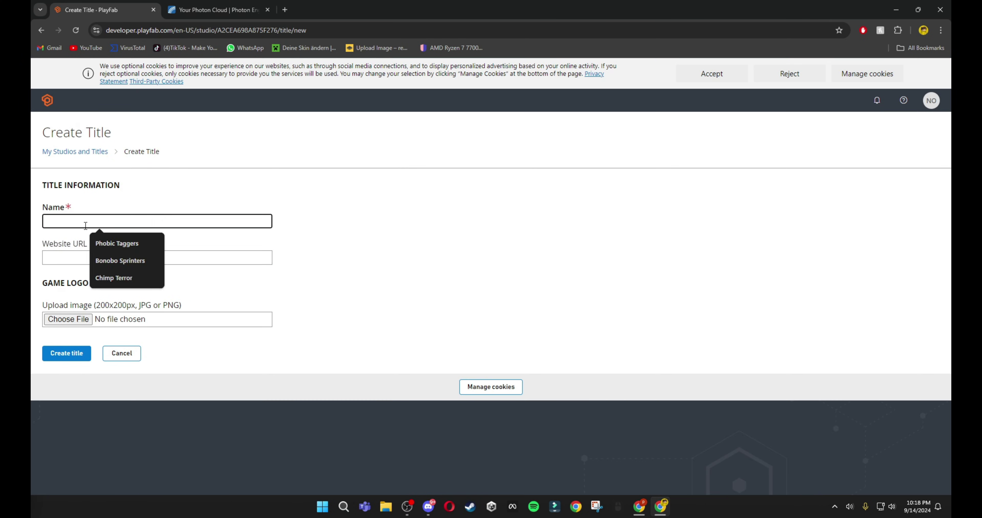
{"action": "type", "text": "Tutorial game"}
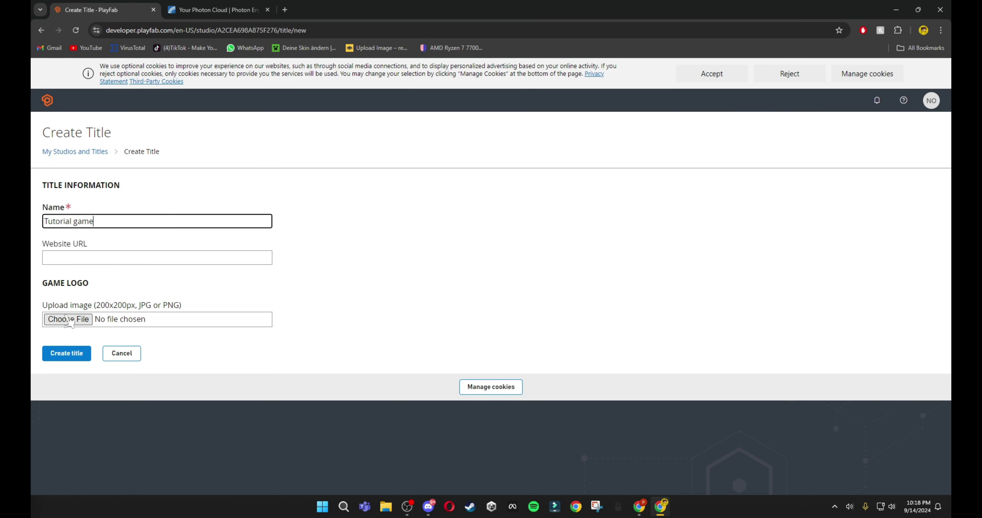
{"action": "left_click", "coordinate": [65, 360]}
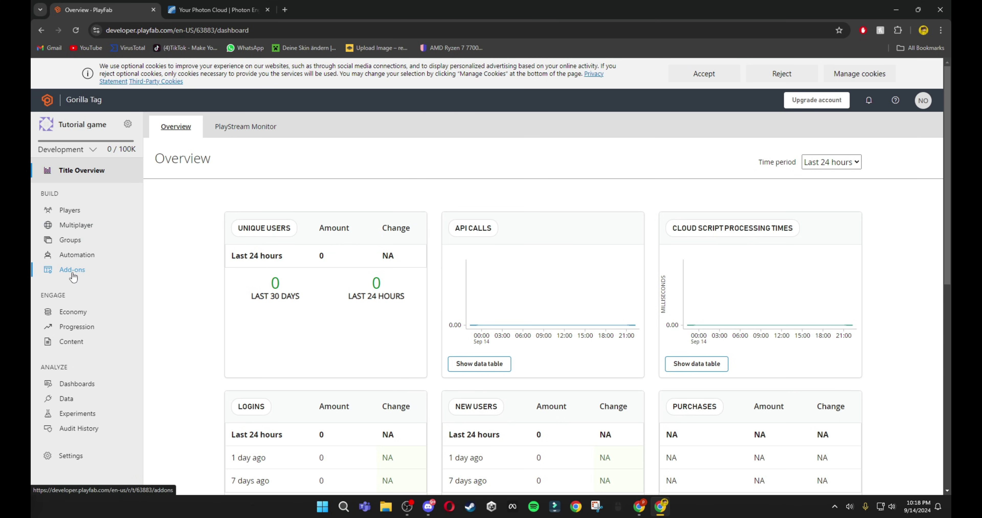
- Open the Photon add-on of the Tutorial game title and start its installation to bring up the App ID fields
{"action": "left_click", "coordinate": [81, 272]}
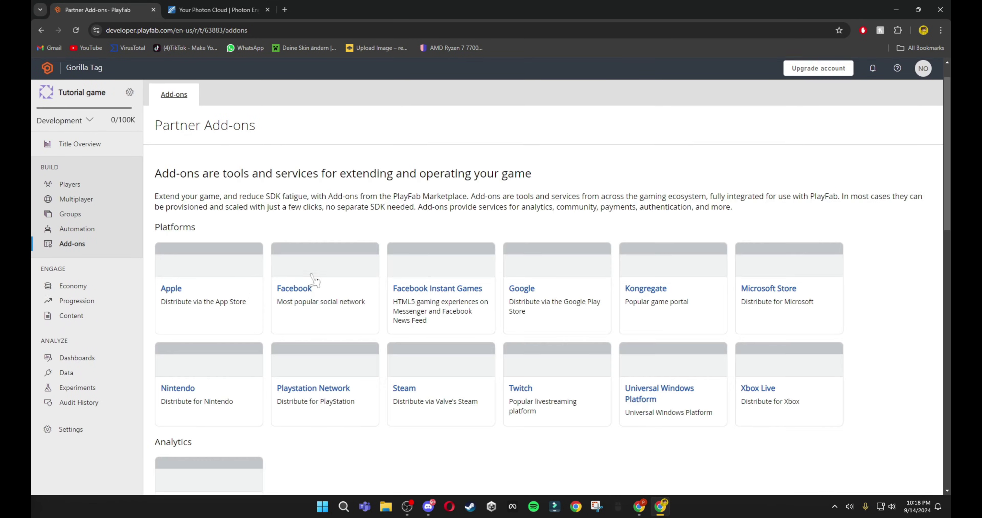
{"action": "scroll", "coordinate": [272, 284], "scroll_direction": "down", "scroll_amount": 10}
{"action": "scroll", "coordinate": [272, 284], "scroll_direction": "down", "scroll_amount": 3}
{"action": "left_click", "coordinate": [179, 375]}
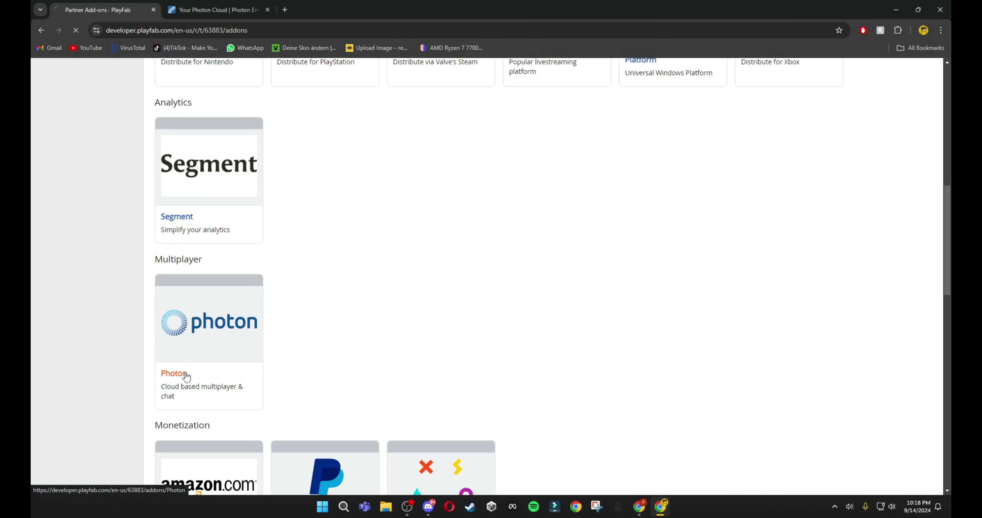
{"action": "scroll", "coordinate": [639, 336], "scroll_direction": "down", "scroll_amount": 5}
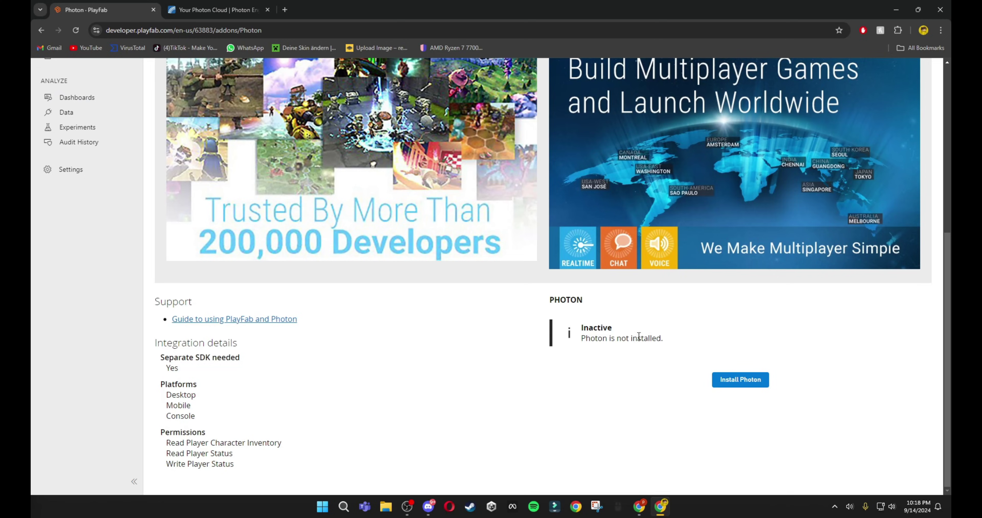
{"action": "left_click", "coordinate": [757, 385]}
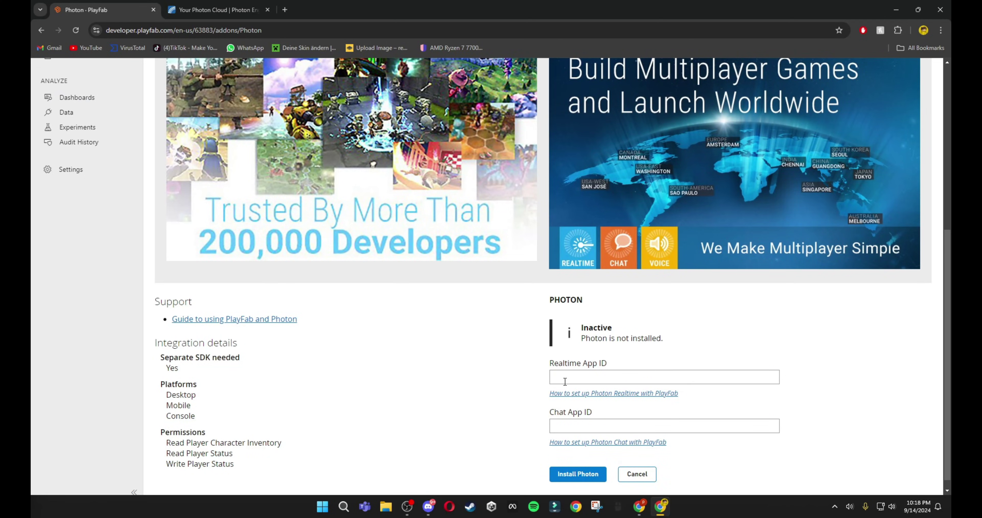
- Open the guide for setting up Photon Realtime with PlayFab and copy its required authentication URL containing the {PlayFabTitleId} placeholder
{"action": "left_click", "coordinate": [569, 395]}
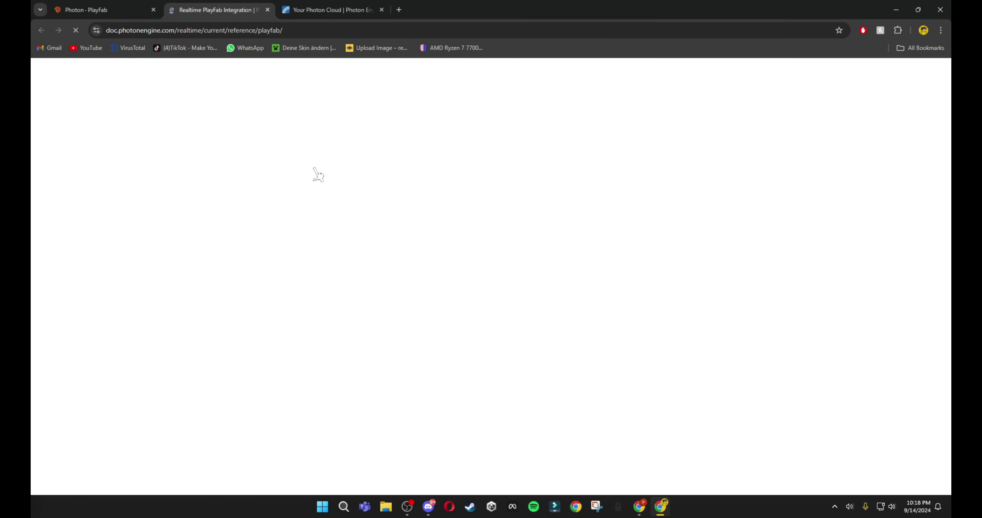
{"action": "scroll", "coordinate": [311, 158], "scroll_direction": "down", "scroll_amount": 8}
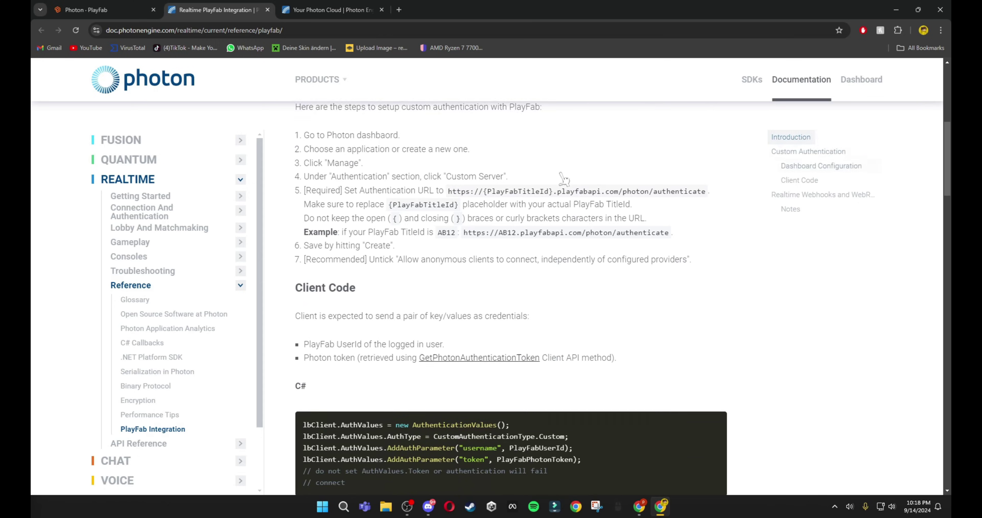
{"action": "left_click_drag", "start_coordinate": [448, 186], "coordinate": [710, 184]}
{"action": "key", "text": "ctrl+c"}
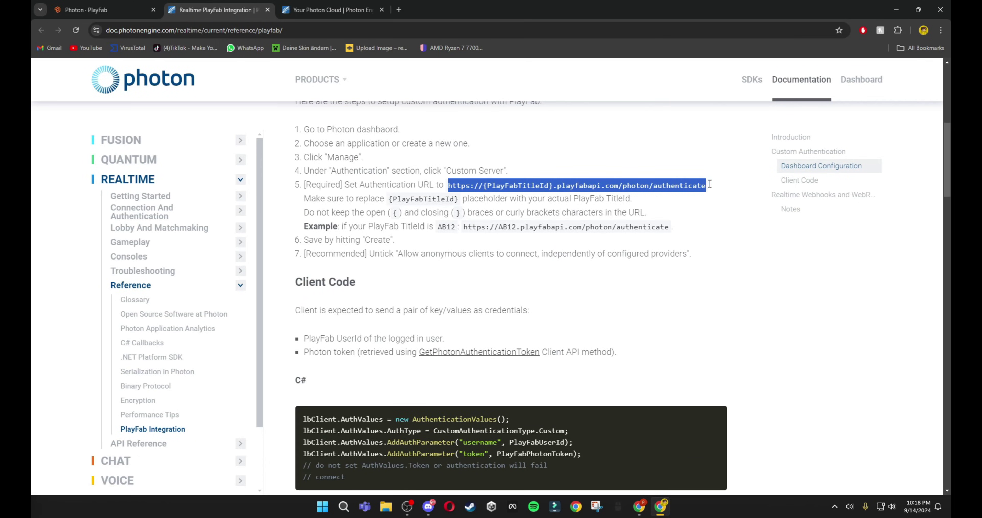
- Paste the copied authentication URL into the Google search box of a new browser tab for editing
{"action": "left_click", "coordinate": [399, 9]}
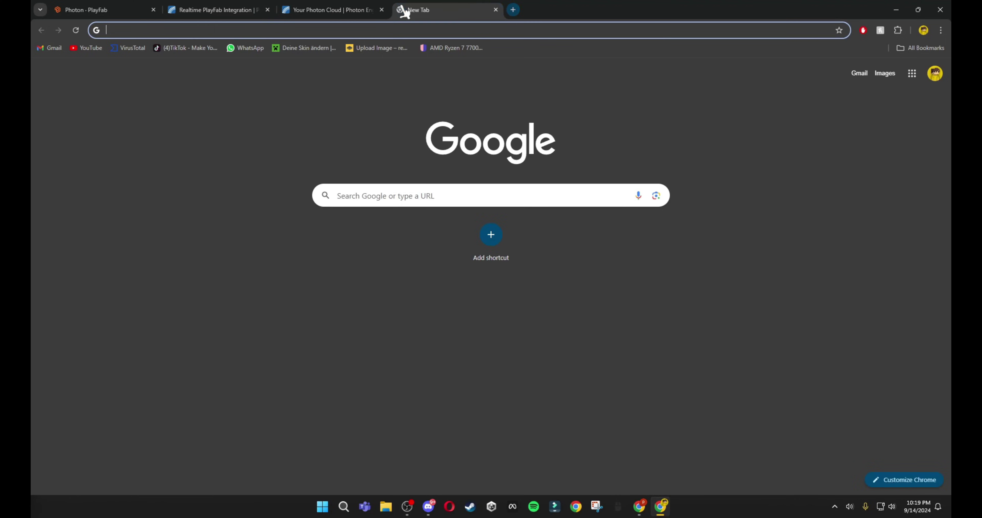
{"action": "left_click", "coordinate": [381, 196]}
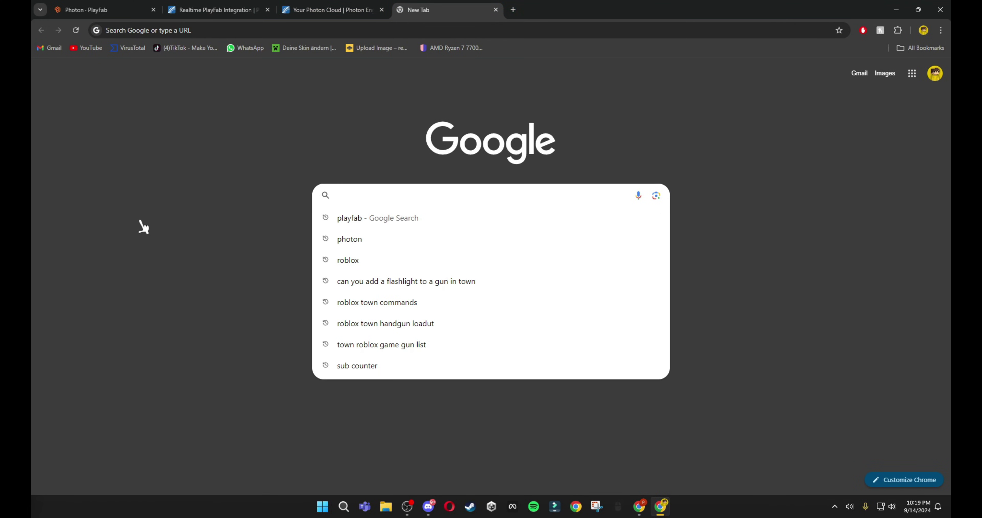
{"action": "left_click", "coordinate": [253, 213]}
{"action": "left_click", "coordinate": [355, 193]}
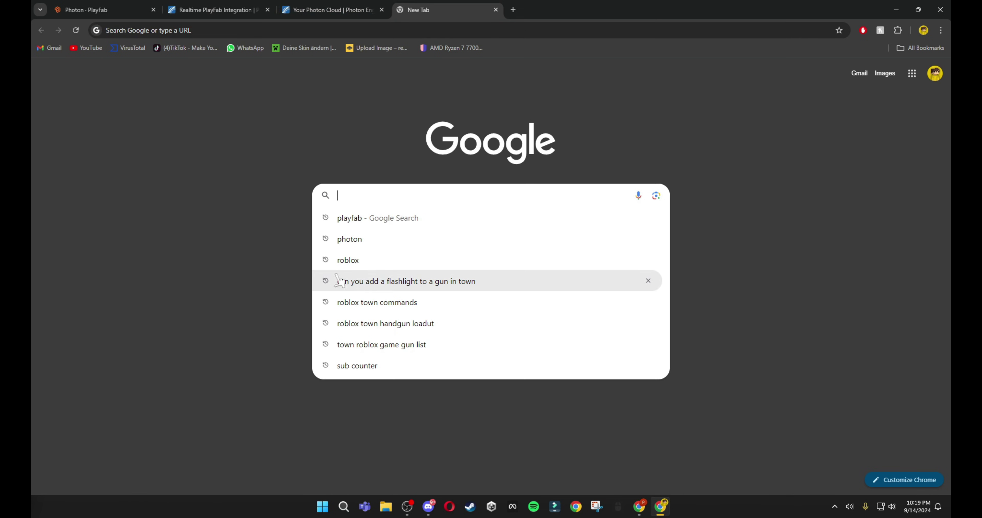
{"action": "key", "text": "ctrl+v"}
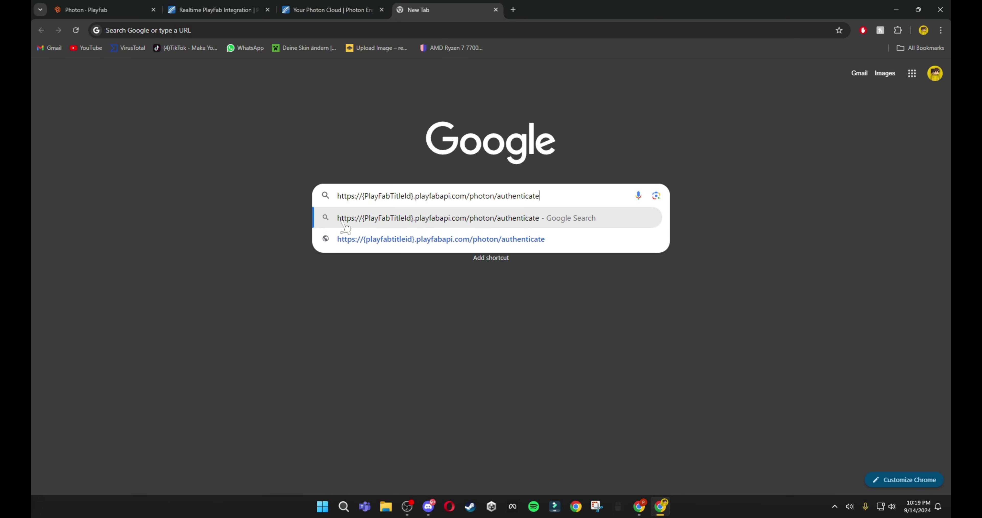
{"action": "left_click", "coordinate": [219, 13]}
{"action": "left_click", "coordinate": [455, 198]}
{"action": "left_click_drag", "start_coordinate": [449, 185], "coordinate": [706, 186]}
{"action": "left_click", "coordinate": [434, 9]}
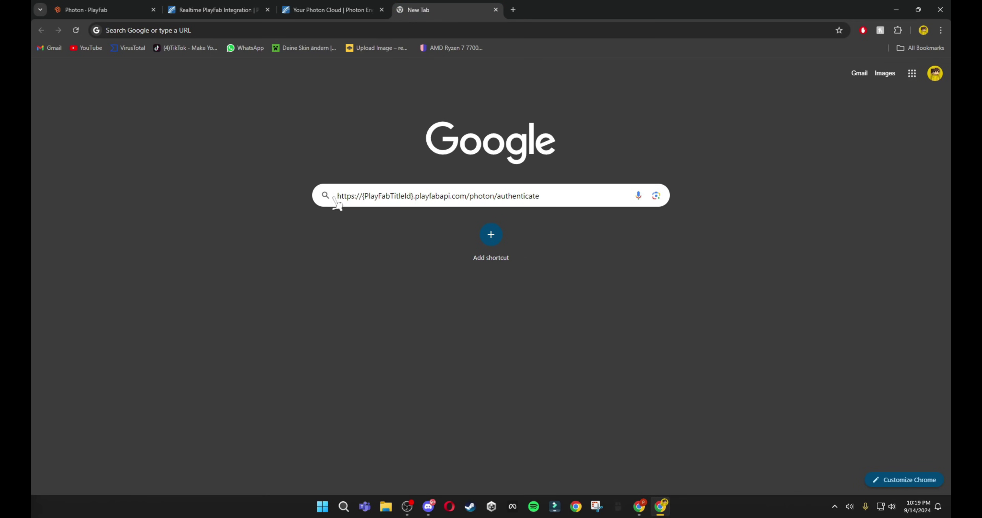
- Replace the {PlayFabTitleId} placeholder with the title ID taken from the PlayFab page address, and copy the completed authentication URL
{"action": "left_click_drag", "start_coordinate": [413, 196], "coordinate": [372, 193]}
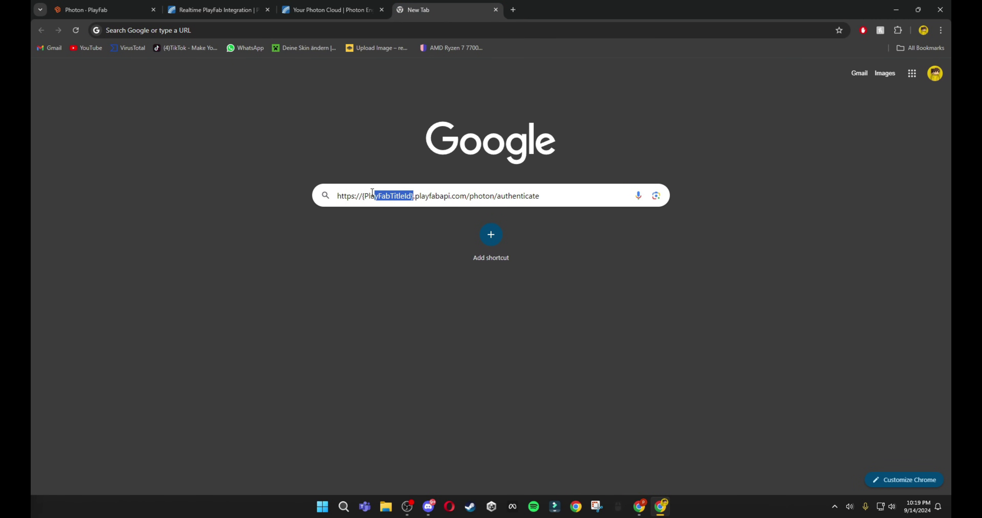
{"action": "key", "text": "BackSpace"}
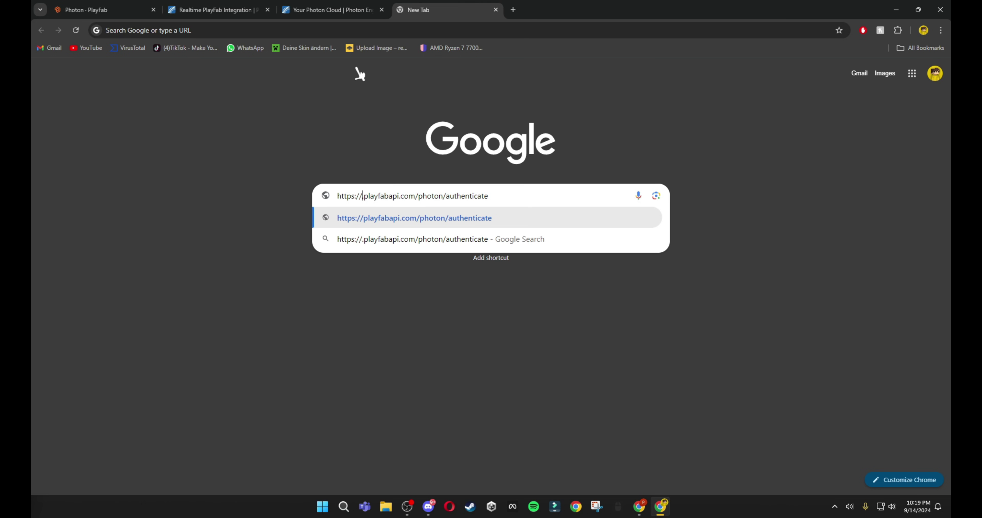
{"action": "left_click", "coordinate": [87, 8]}
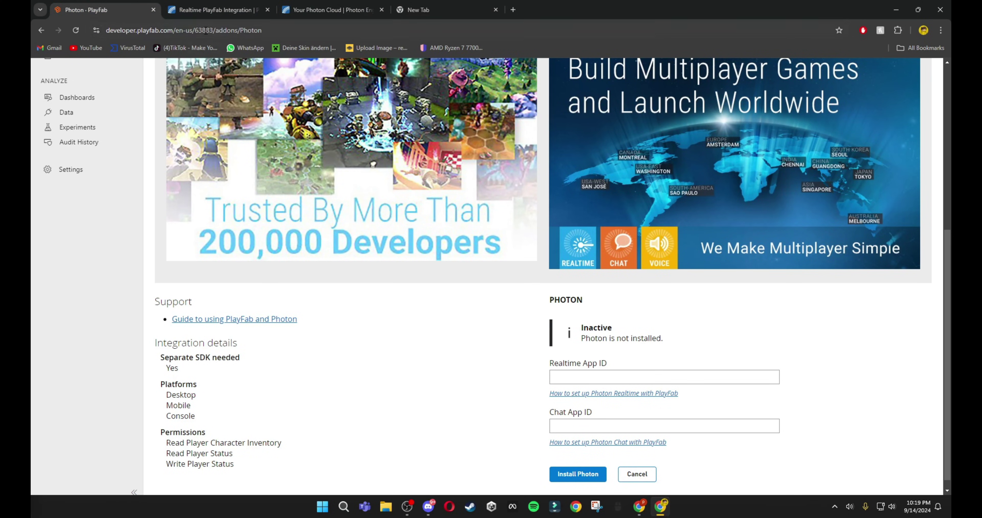
{"action": "double_click", "coordinate": [225, 30]}
{"action": "key", "text": "ctrl+c"}
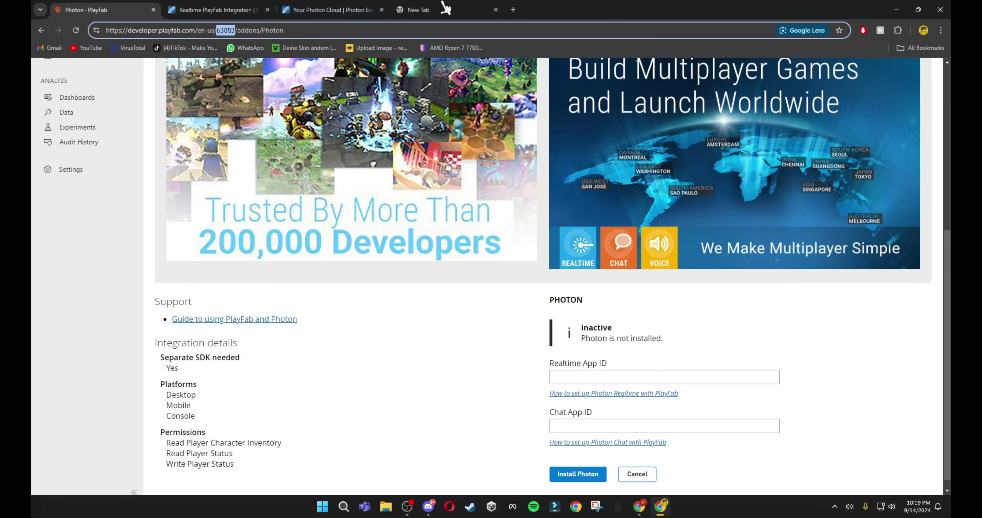
{"action": "left_click", "coordinate": [445, 9]}
{"action": "key", "text": "ctrl+v"}
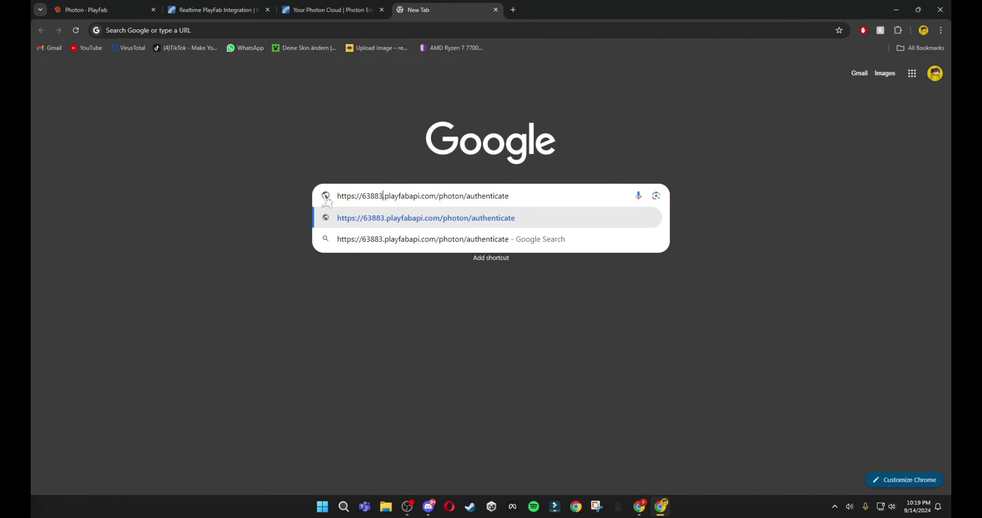
{"action": "key", "text": "ctrl+a"}
{"action": "key", "text": "ctrl+c"}
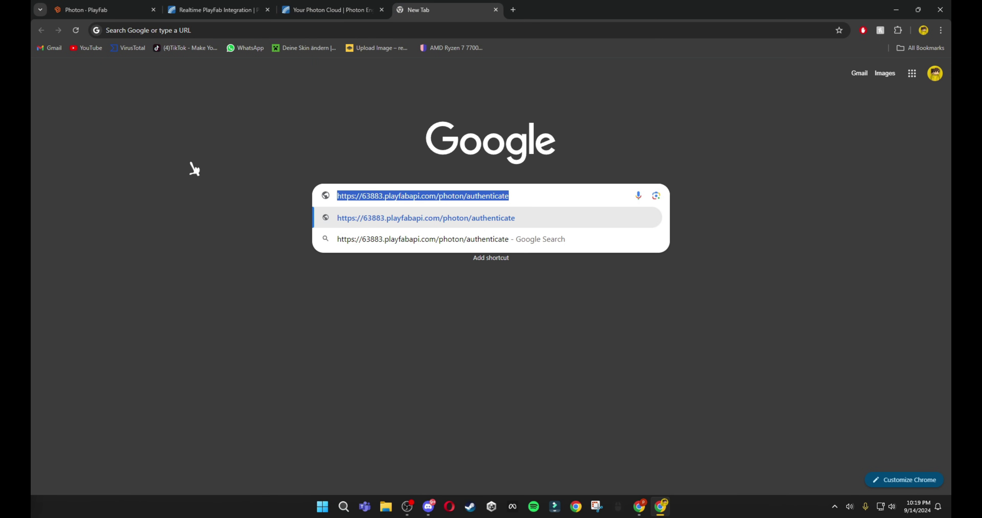
- Close the Photon guide and the scratch tab, and open the management page of the Tutorial Voice app in the Photon dashboard
{"action": "left_click", "coordinate": [331, 8]}
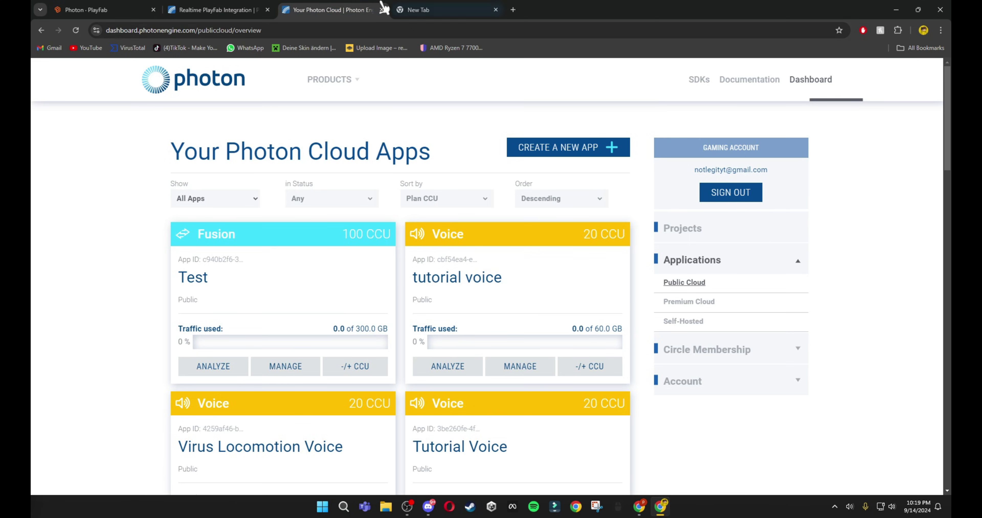
{"action": "left_click", "coordinate": [267, 9]}
{"action": "left_click", "coordinate": [382, 9]}
{"action": "scroll", "coordinate": [453, 210], "scroll_direction": "down", "scroll_amount": 10}
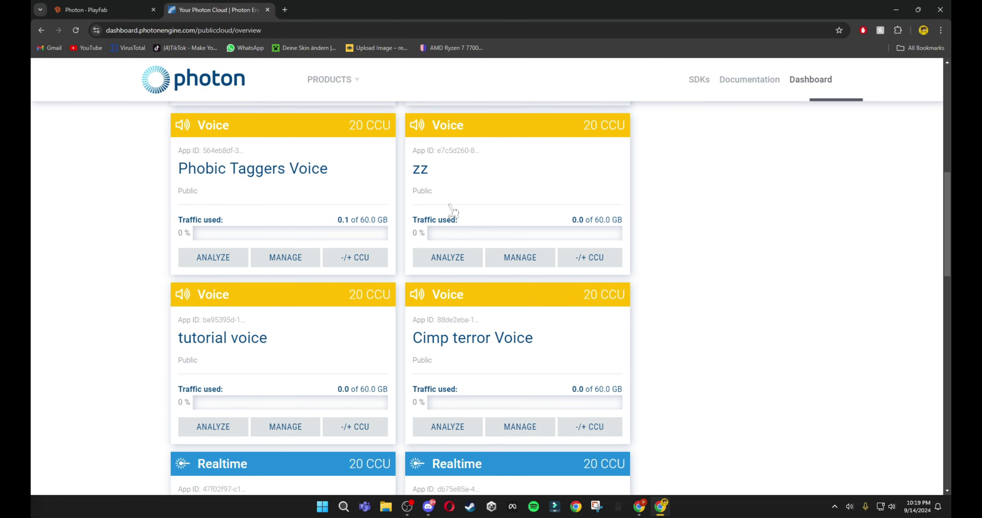
{"action": "scroll", "coordinate": [457, 213], "scroll_direction": "down", "scroll_amount": 3}
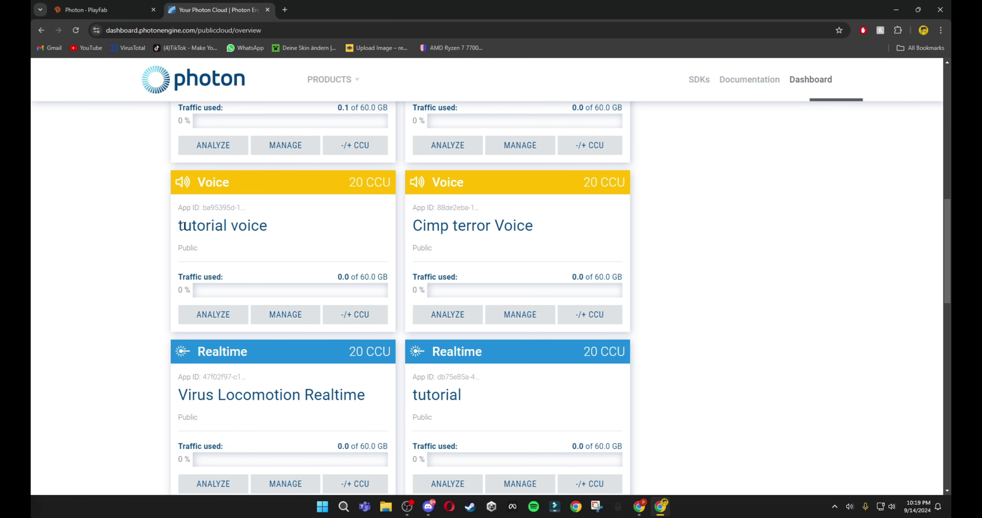
{"action": "left_click", "coordinate": [496, 319]}
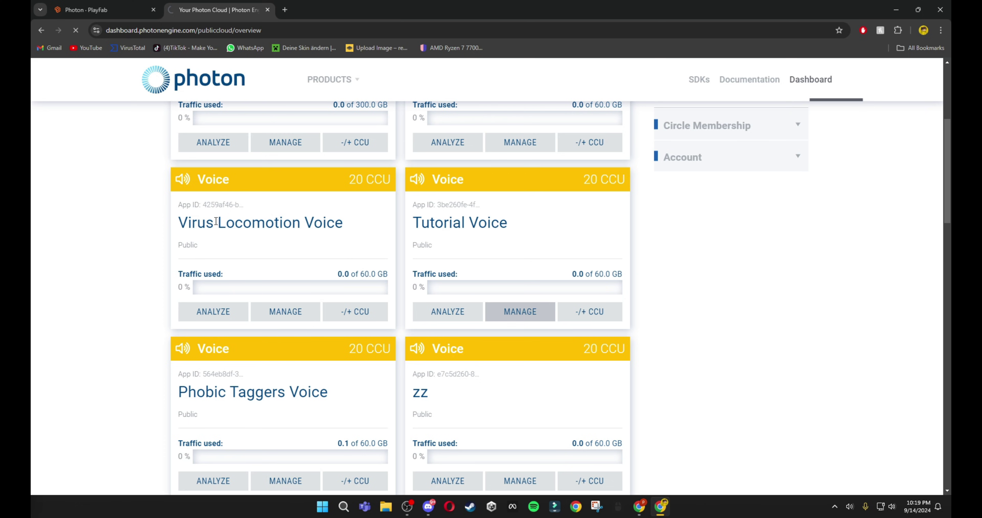
{"action": "scroll", "coordinate": [523, 321], "scroll_direction": "down", "scroll_amount": 5}
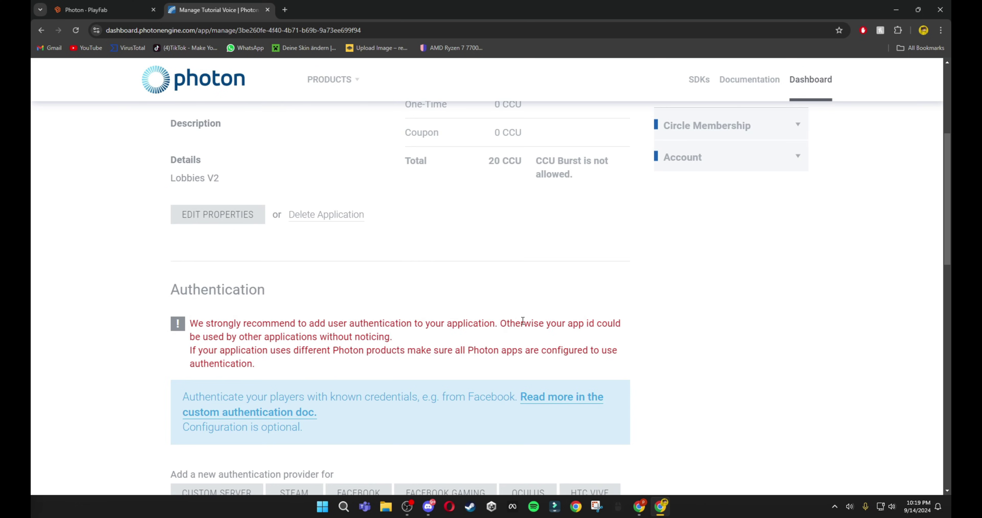
{"action": "scroll", "coordinate": [206, 228], "scroll_direction": "down", "scroll_amount": 5}
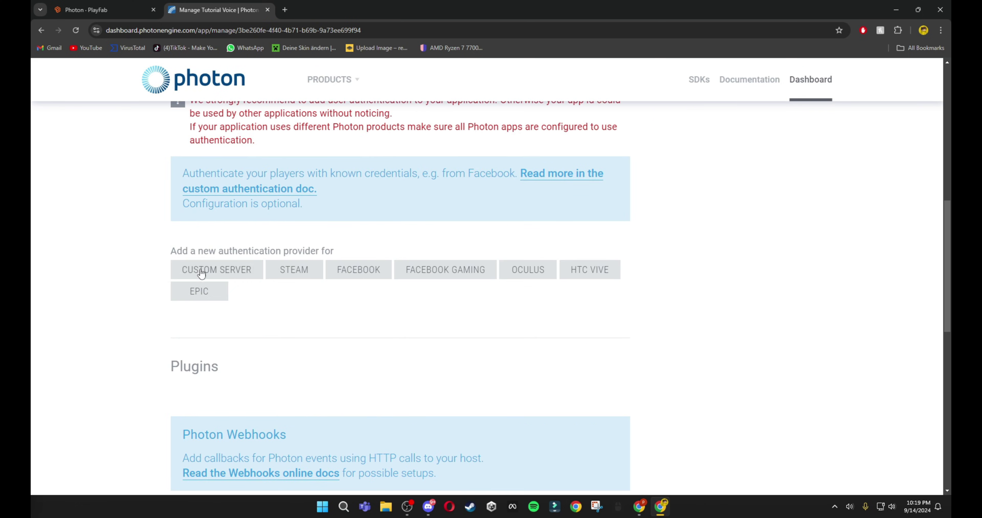
{"action": "left_click", "coordinate": [231, 278]}
{"action": "left_click", "coordinate": [221, 237]}
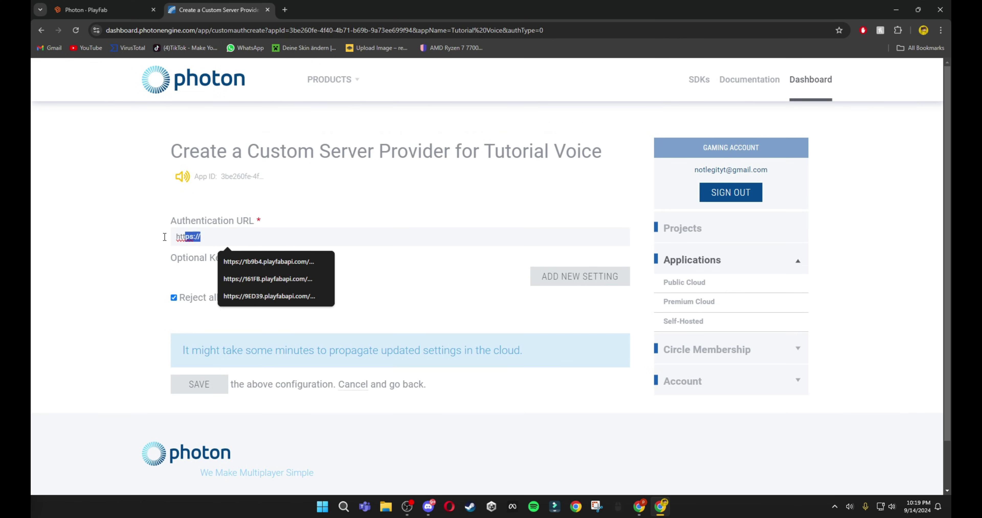
{"action": "key", "text": "BackSpace"}
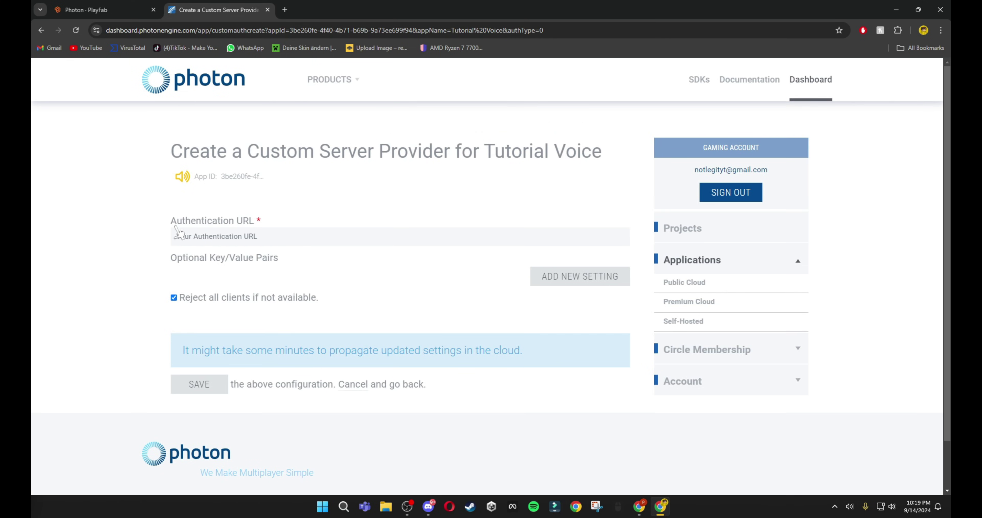
{"action": "key", "text": "ctrl+v"}
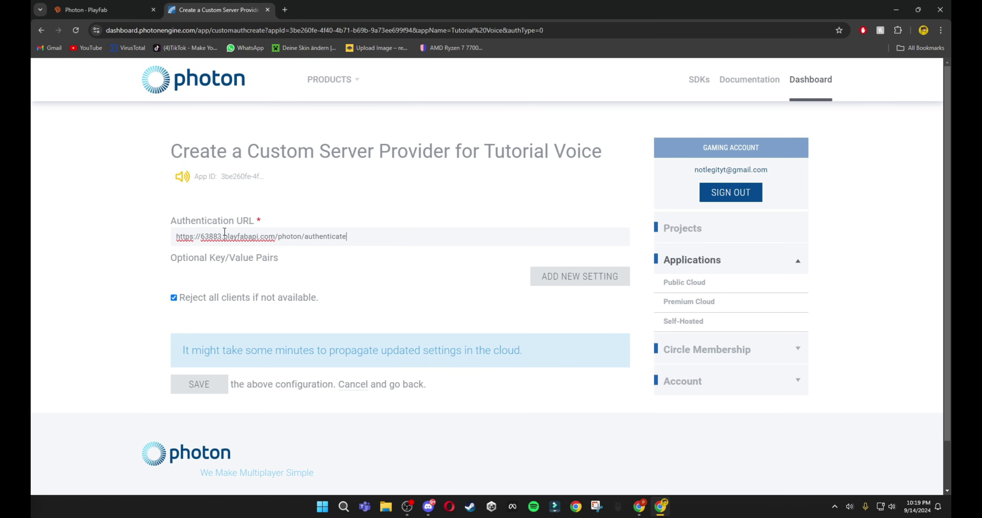
{"action": "left_click", "coordinate": [202, 385]}
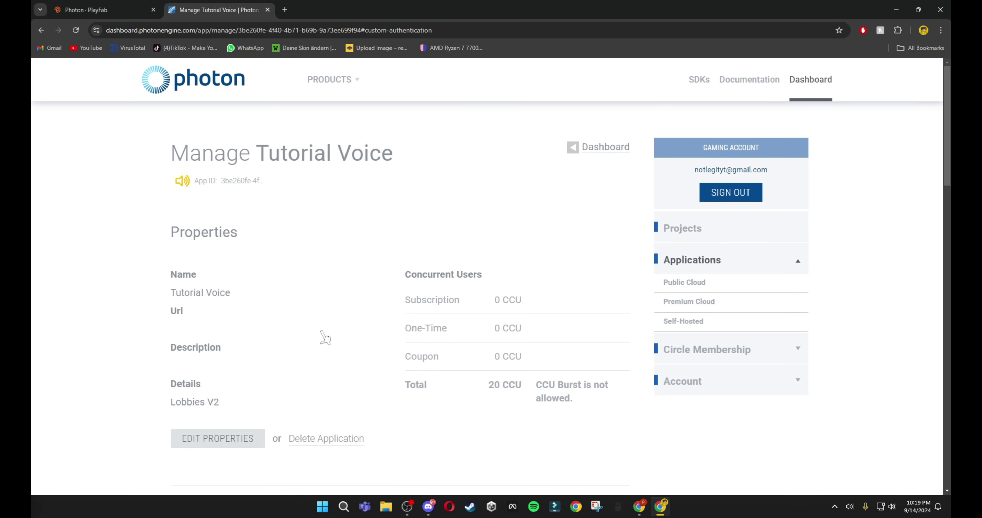
- Open the Realtime app named Tutorial from the Photon dashboard and save a custom server authentication provider using the copied PlayFab authentication URL
{"action": "left_click", "coordinate": [593, 148]}
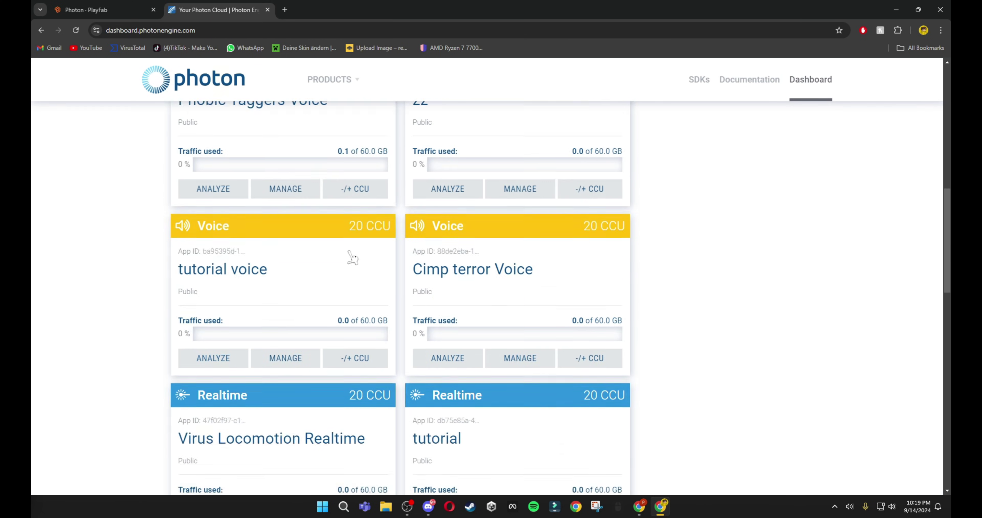
{"action": "scroll", "coordinate": [351, 258], "scroll_direction": "down", "scroll_amount": 7}
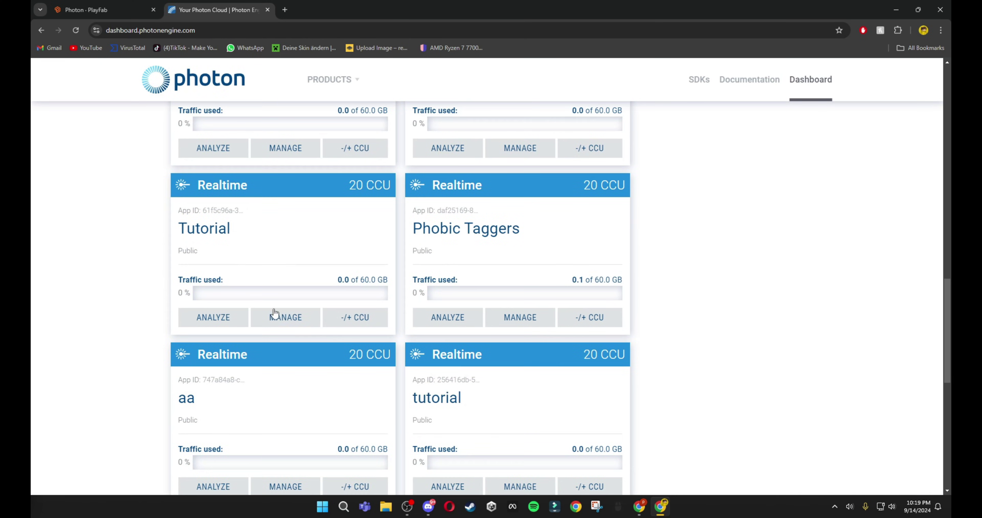
{"action": "left_click", "coordinate": [282, 317]}
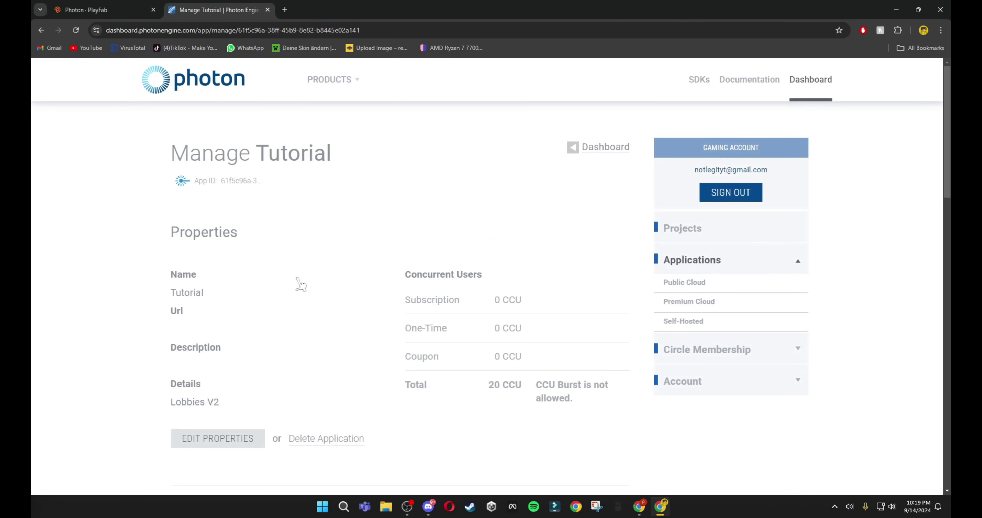
{"action": "scroll", "coordinate": [301, 283], "scroll_direction": "down", "scroll_amount": 8}
{"action": "left_click", "coordinate": [216, 380]}
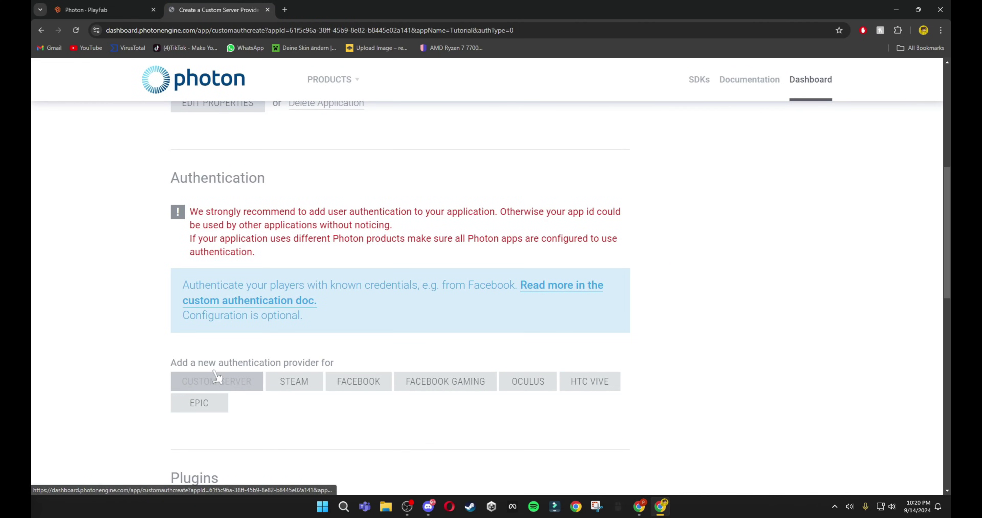
{"action": "left_click", "coordinate": [258, 237]}
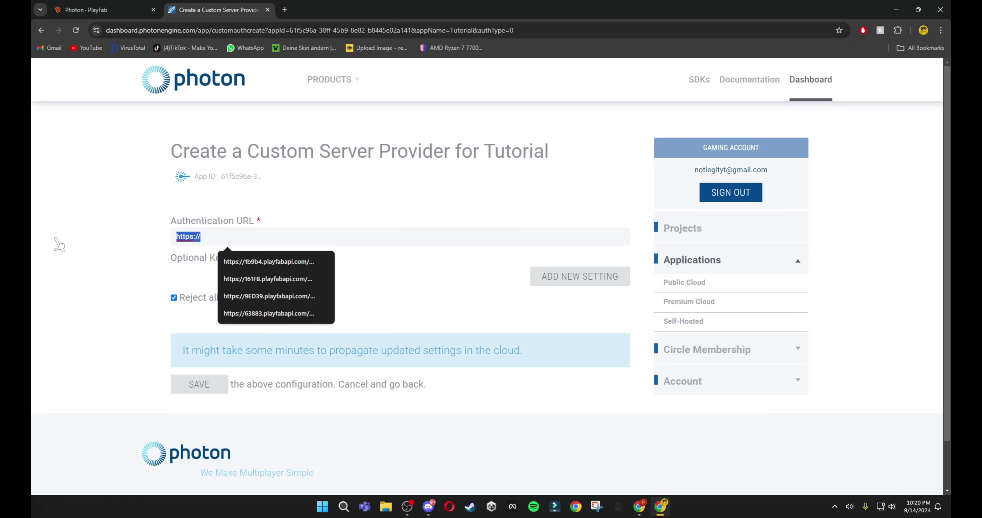
{"action": "type", "text": "https://1b9b4.playfabapi.com/photon/authenticate"}
{"action": "left_click", "coordinate": [197, 385]}
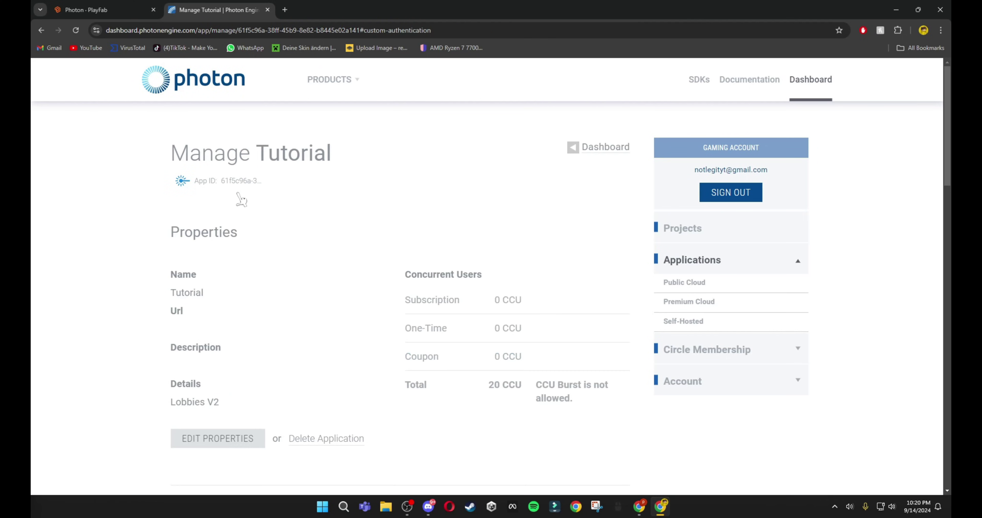
- Copy the Tutorial app's ID from Photon into the Realtime App ID field of PlayFab's Photon add-on
{"action": "left_click", "coordinate": [237, 182]}
{"action": "key", "text": "ctrl+c"}
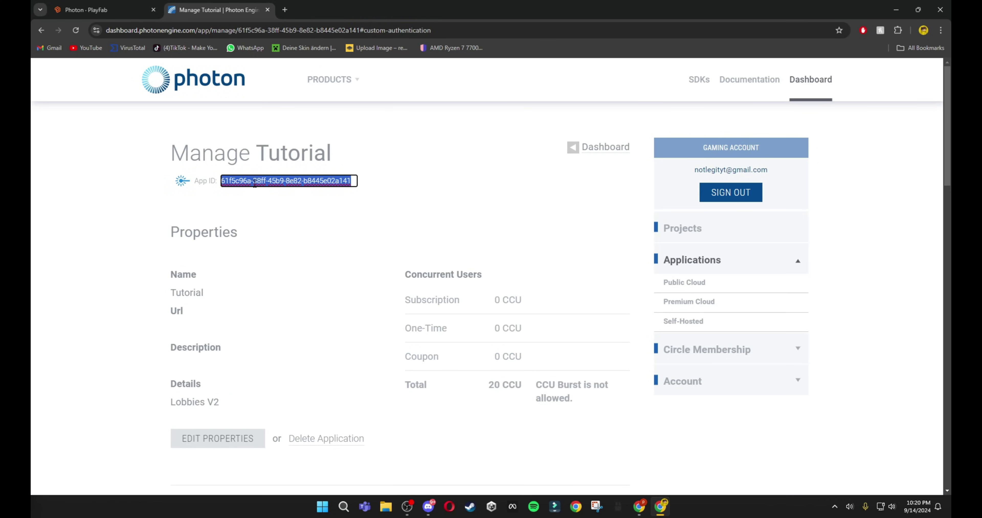
{"action": "left_click", "coordinate": [114, 10]}
{"action": "left_click", "coordinate": [597, 375]}
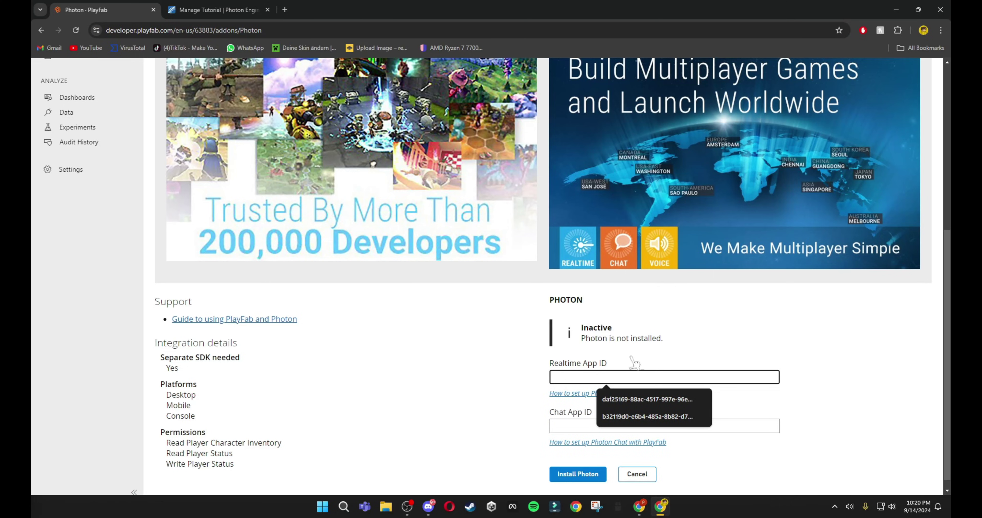
{"action": "key", "text": "ctrl+v"}
- Copy the Tutorial Voice app's ID from the Photon dashboard into PlayFab's Chat App ID field and install the Photon add-on
{"action": "left_click", "coordinate": [213, 10]}
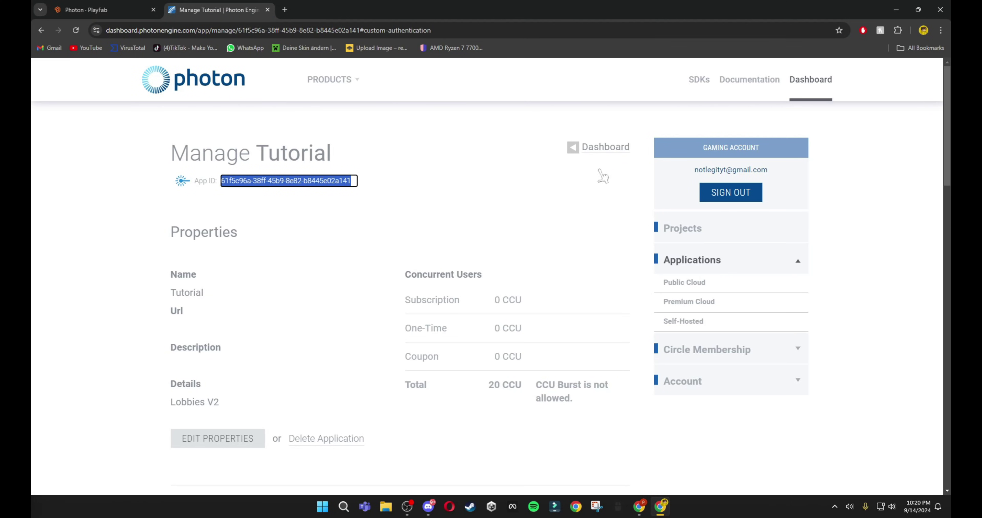
{"action": "left_click", "coordinate": [606, 148]}
{"action": "left_click", "coordinate": [102, 8]}
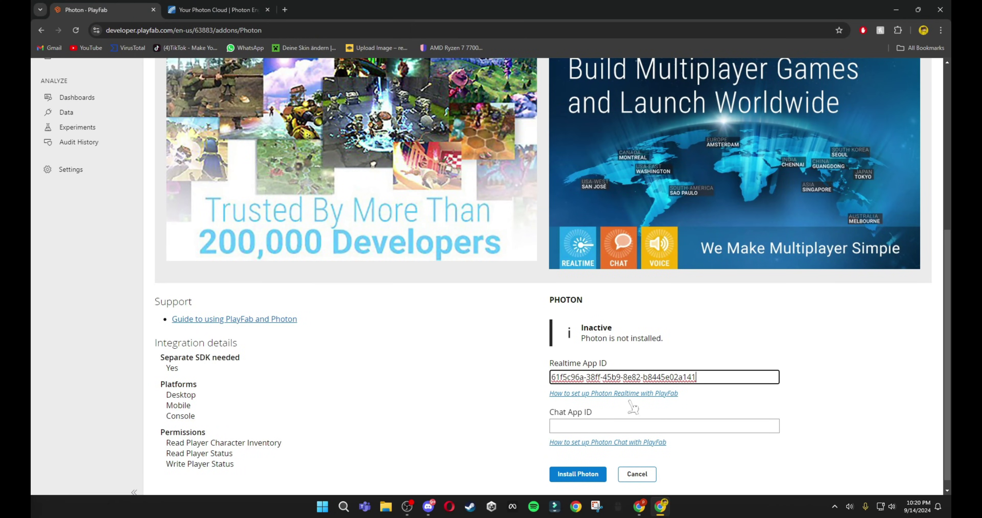
{"action": "left_click", "coordinate": [229, 10]}
{"action": "scroll", "coordinate": [442, 278], "scroll_direction": "down", "scroll_amount": 7}
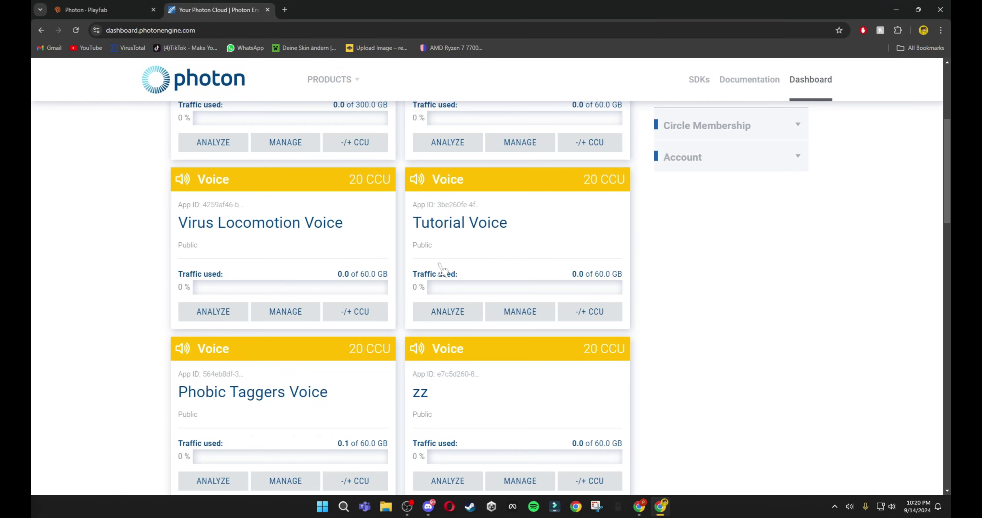
{"action": "left_click", "coordinate": [451, 205]}
{"action": "key", "text": "ctrl+c"}
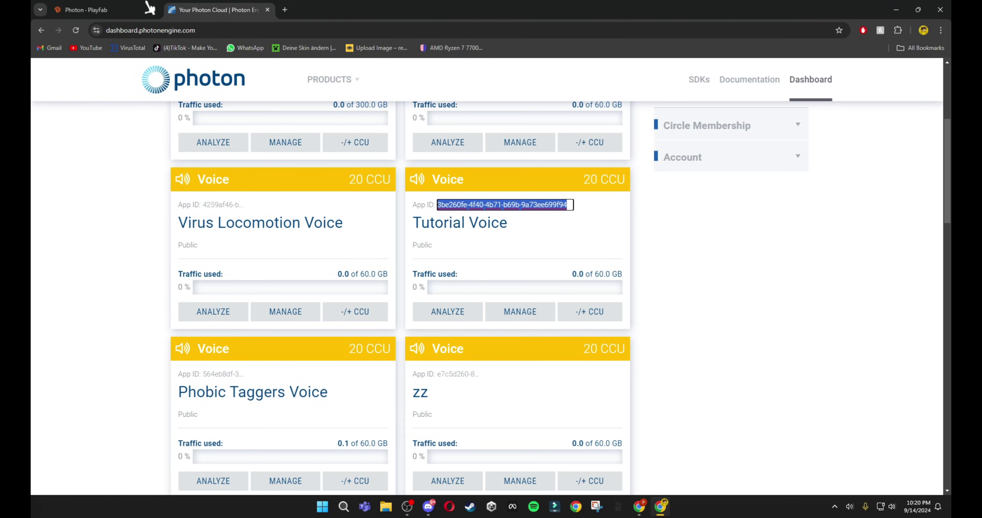
{"action": "left_click", "coordinate": [149, 8]}
{"action": "left_click", "coordinate": [583, 425]}
{"action": "key", "text": "ctrl+v"}
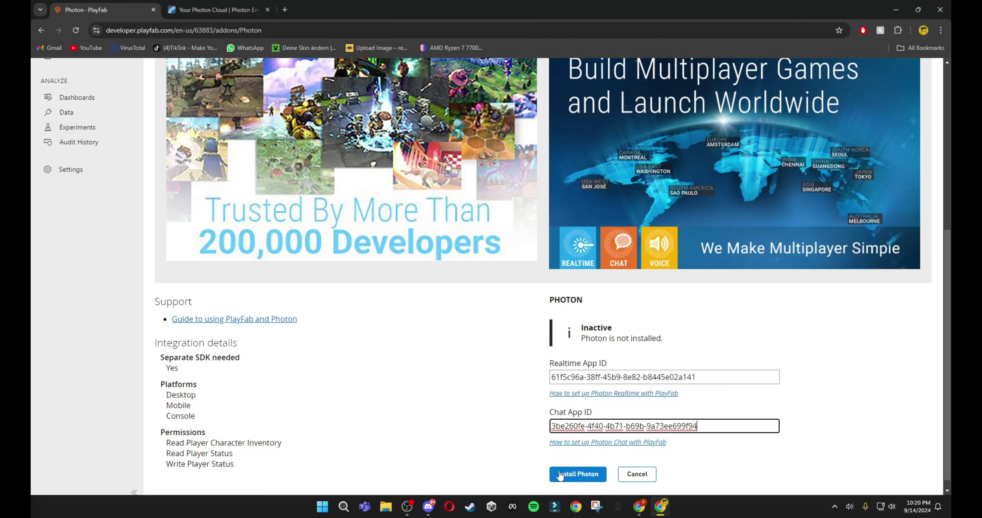
{"action": "left_click", "coordinate": [560, 475]}
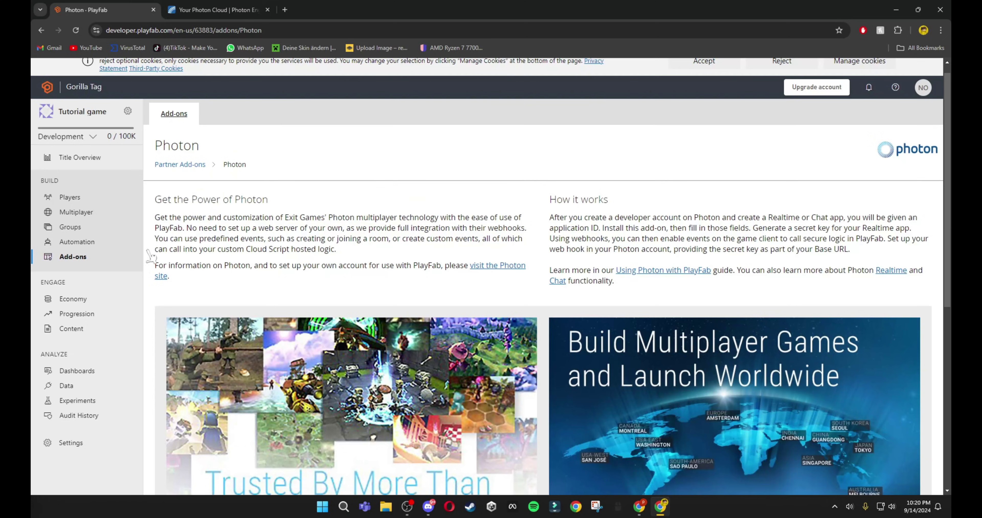
- Switch to Discord, download DLC_for_games.json from the how-to-make-a-gtag-copy channel, and close the Photon dashboard tab in the browser
{"action": "left_click", "coordinate": [429, 507]}
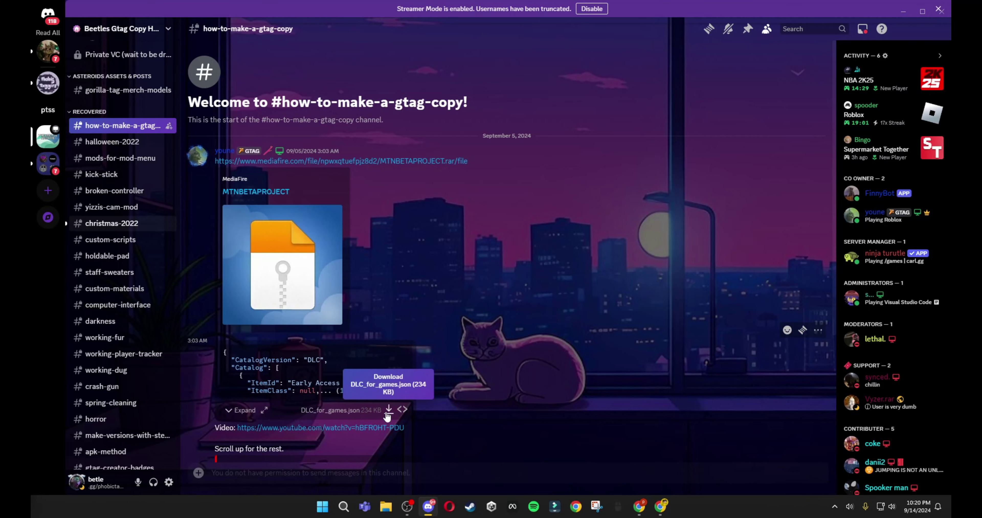
{"action": "left_click", "coordinate": [389, 410]}
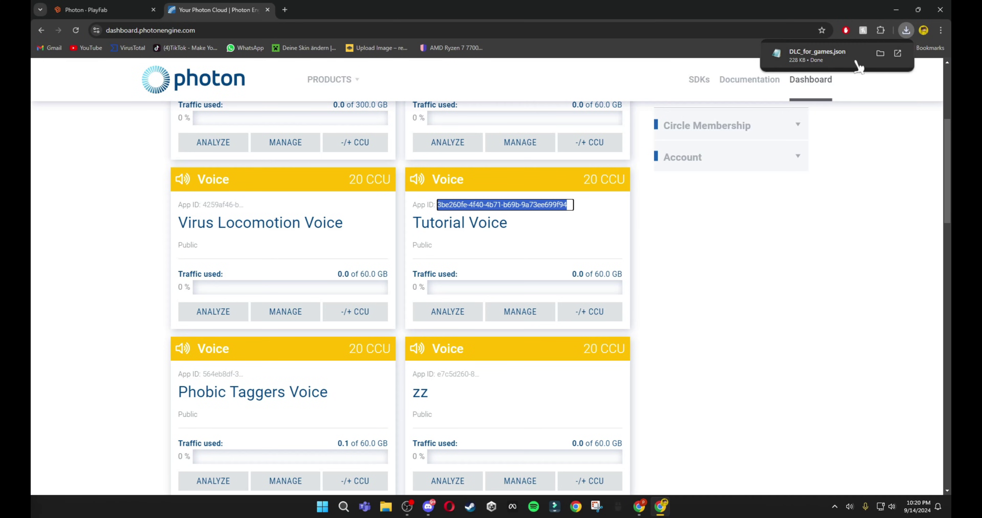
{"action": "key", "text": "ctrl+w"}
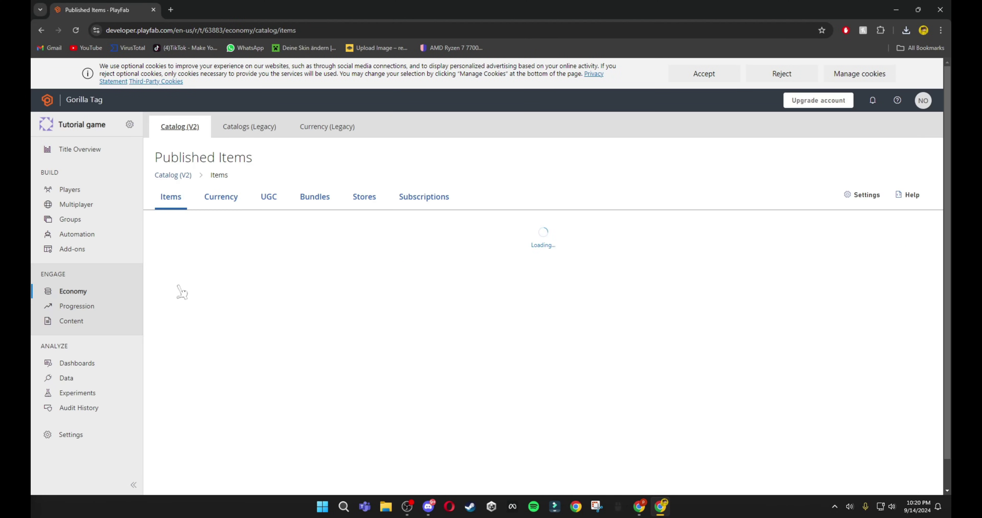
- Start a new legacy currency in the PlayFab economy with code SR, display name SHINY ROCKS and an initial deposit of 100000
{"action": "left_click", "coordinate": [318, 130]}
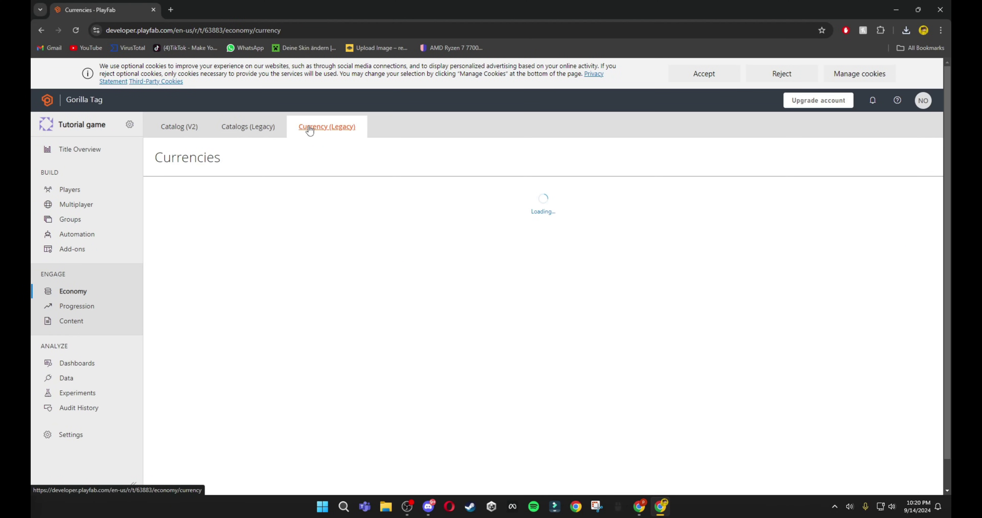
{"action": "left_click", "coordinate": [521, 333]}
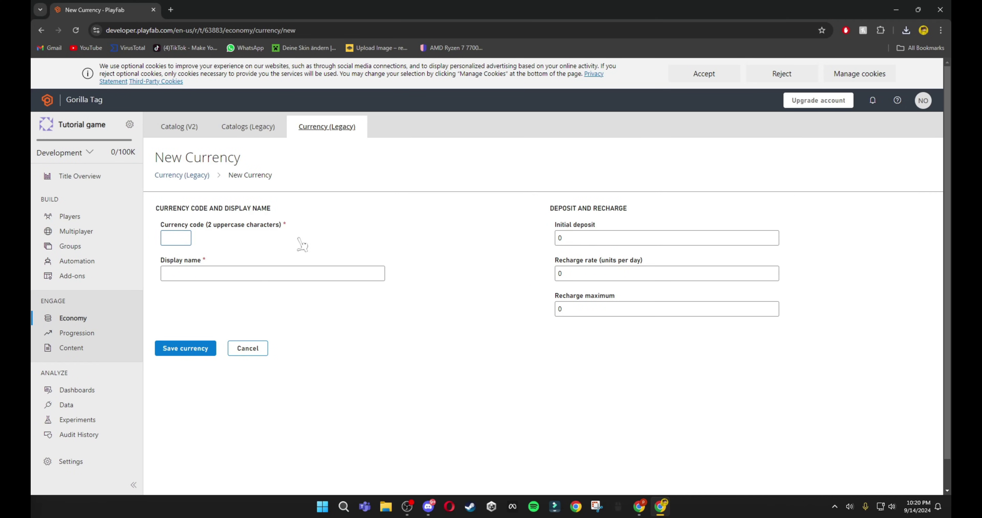
{"action": "type", "text": "SR"}
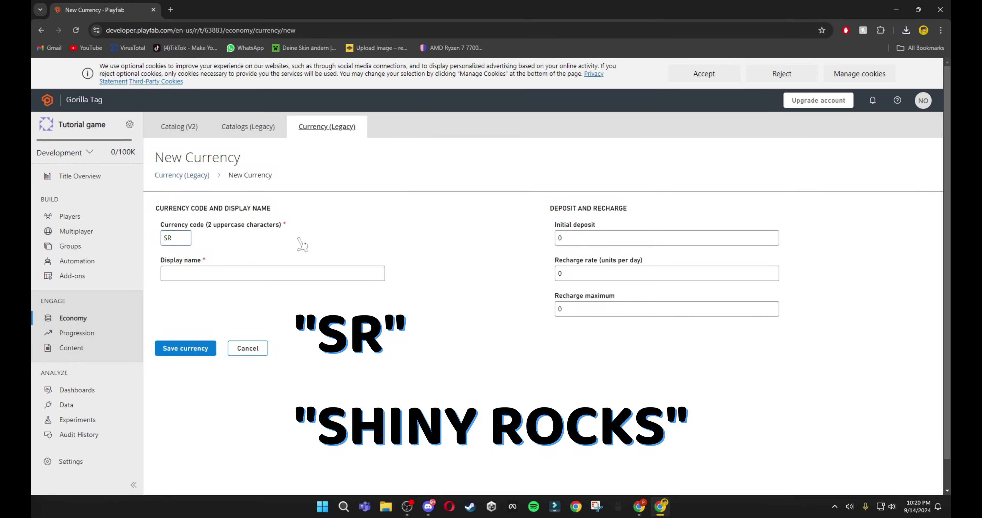
{"action": "left_click", "coordinate": [246, 271]}
{"action": "type", "text": "SHINY"}
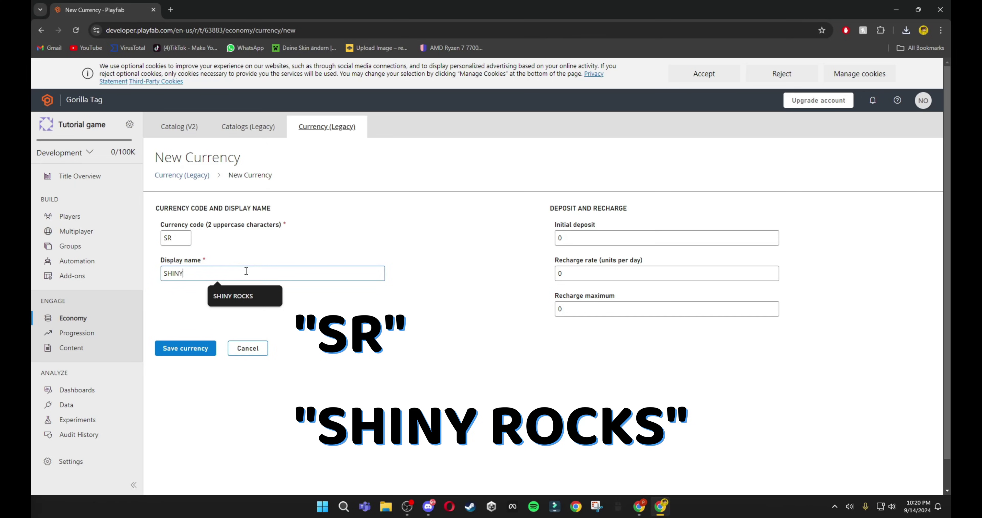
{"action": "type", "text": " ROCKS"}
{"action": "key", "text": "Tab"}
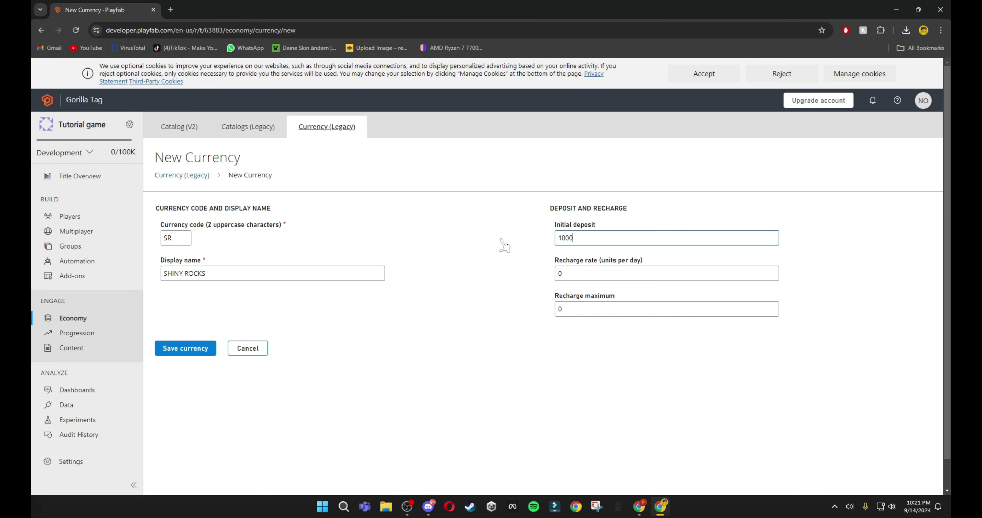
- Set the currency's recharge rate to 5000 units per day and its recharge maximum to 999999999, and save the currency
{"action": "left_click_drag", "start_coordinate": [555, 261], "coordinate": [647, 267]}
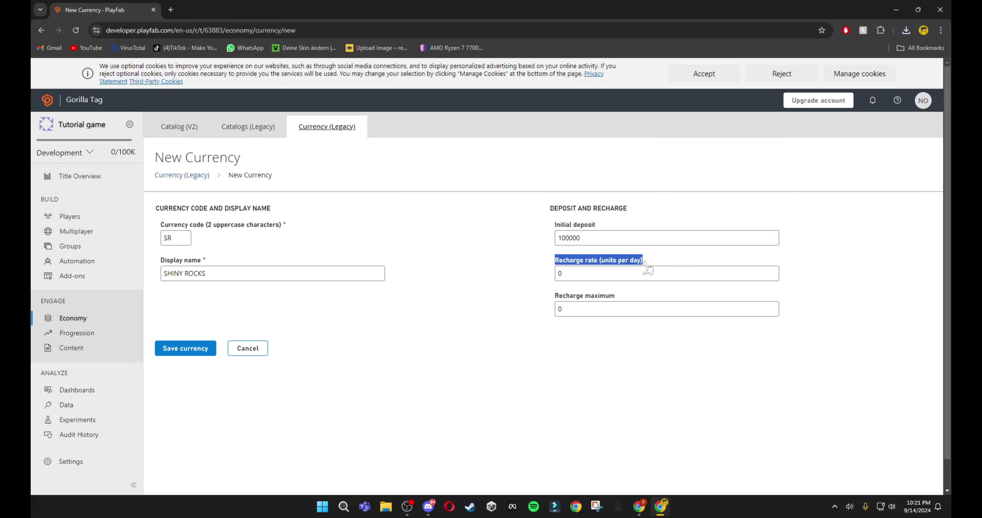
{"action": "left_click", "coordinate": [568, 279]}
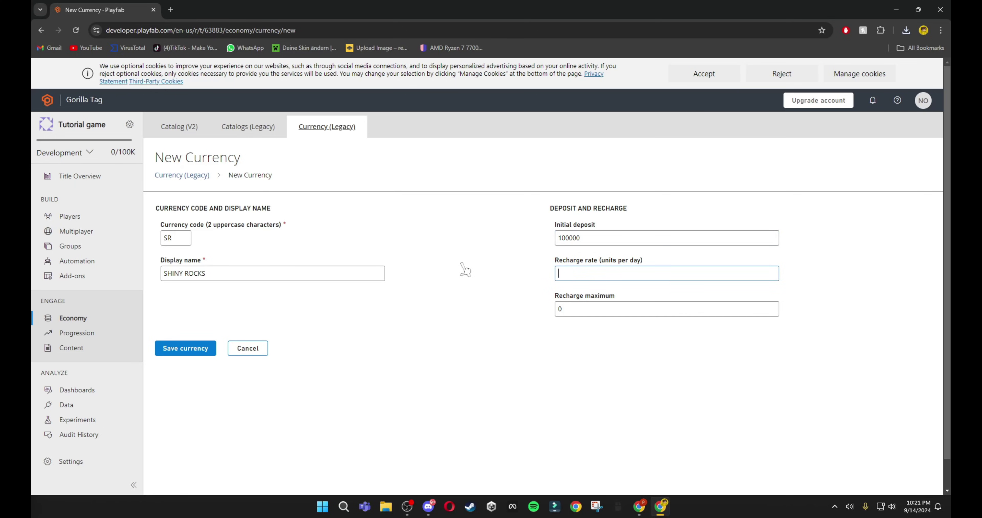
{"action": "type", "text": "5000"}
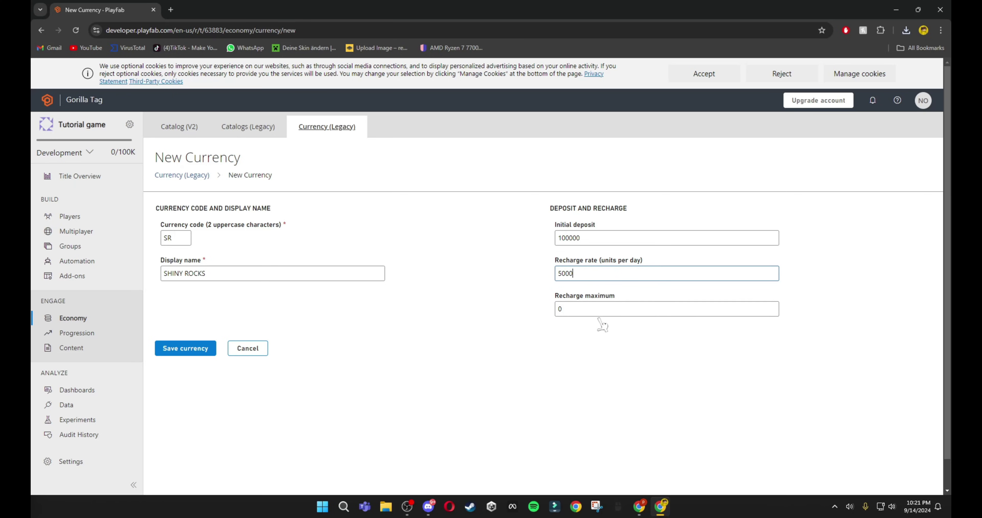
{"action": "key", "text": "Tab"}
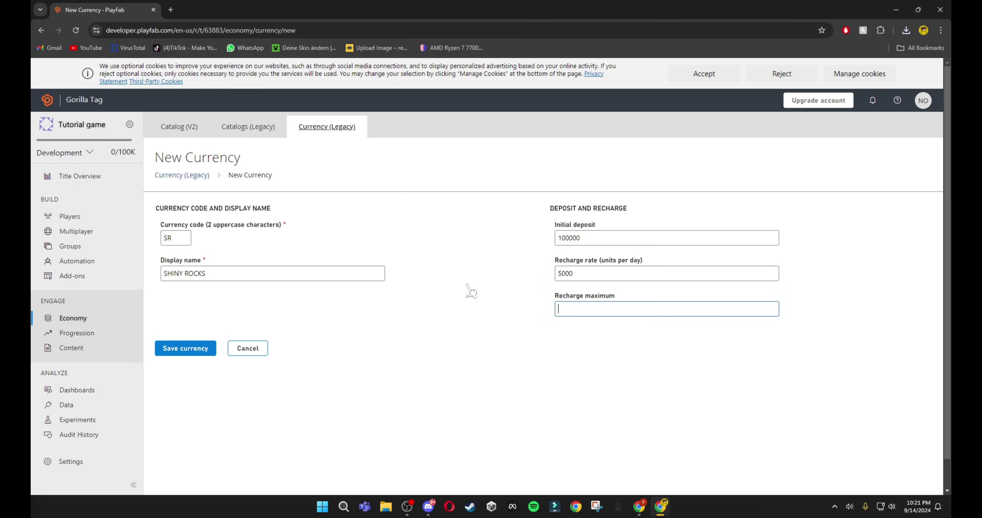
{"action": "type", "text": "9999"}
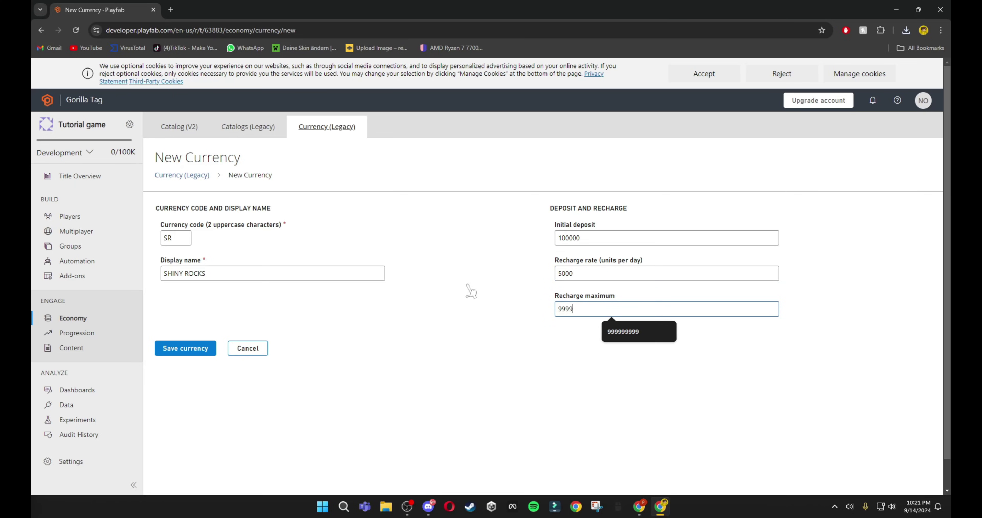
{"action": "type", "text": "99999"}
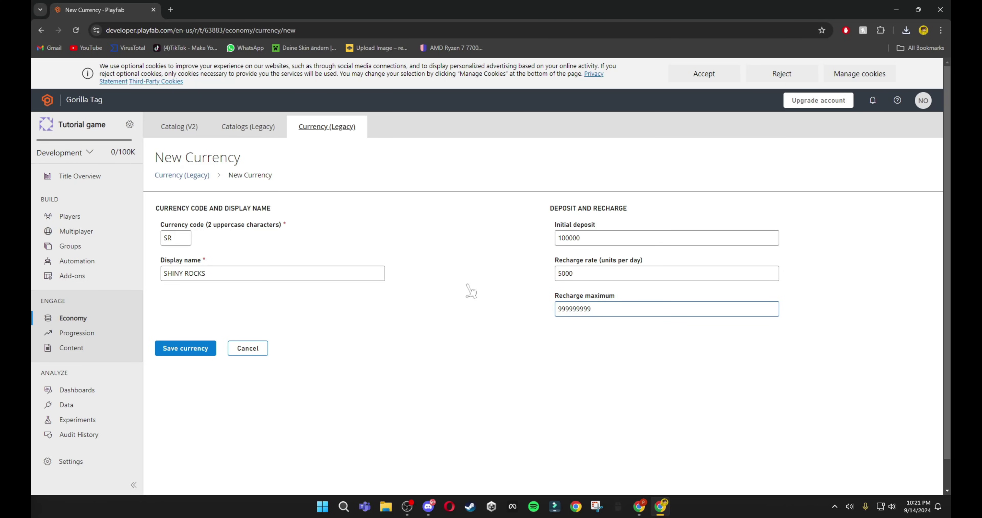
{"action": "left_click", "coordinate": [183, 349]}
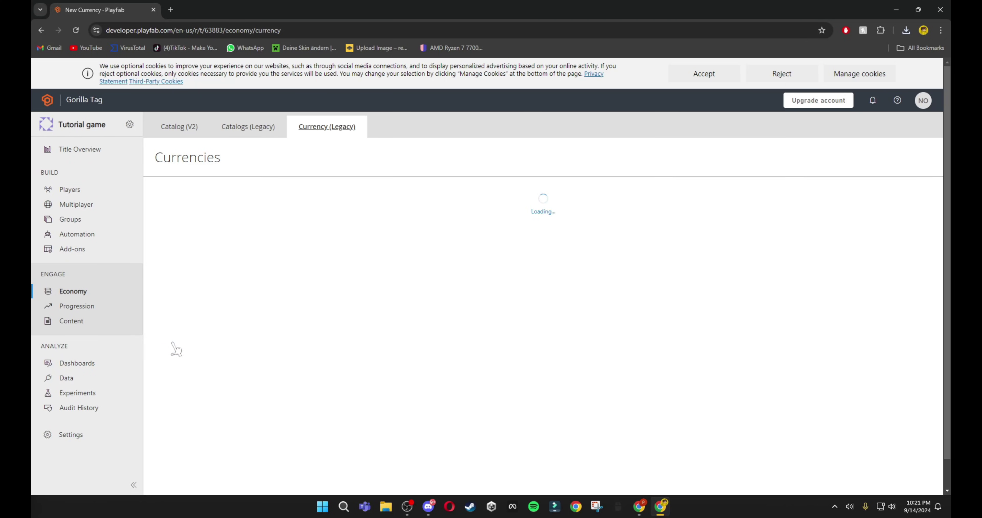
- Upload DLC_for_games.json from Volume (E:) as a legacy catalog in the PlayFab economy
{"action": "left_click", "coordinate": [255, 126]}
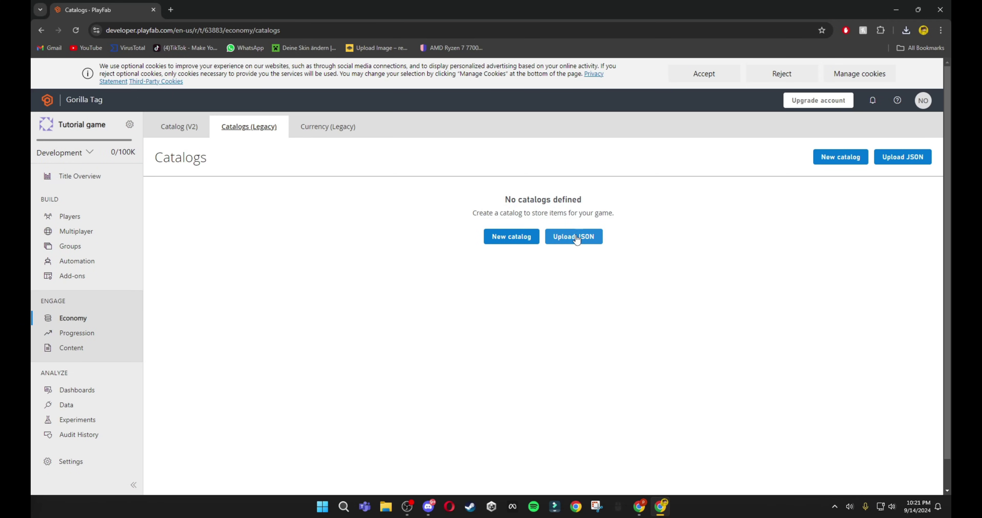
{"action": "left_click", "coordinate": [575, 237]}
{"action": "left_click", "coordinate": [427, 261]}
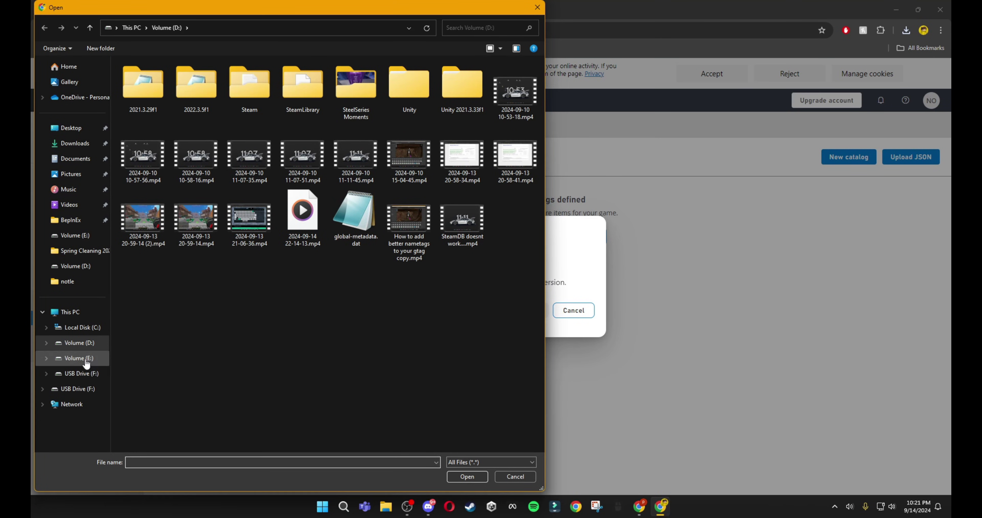
{"action": "left_click", "coordinate": [73, 358]}
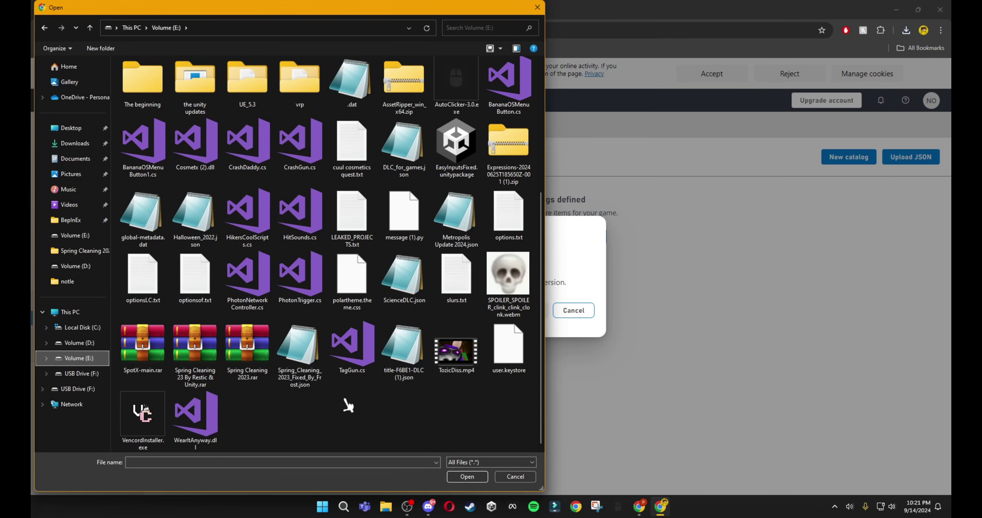
{"action": "scroll", "coordinate": [396, 406], "scroll_direction": "up", "scroll_amount": 3}
{"action": "scroll", "coordinate": [397, 406], "scroll_direction": "down", "scroll_amount": 3}
{"action": "double_click", "coordinate": [404, 160]}
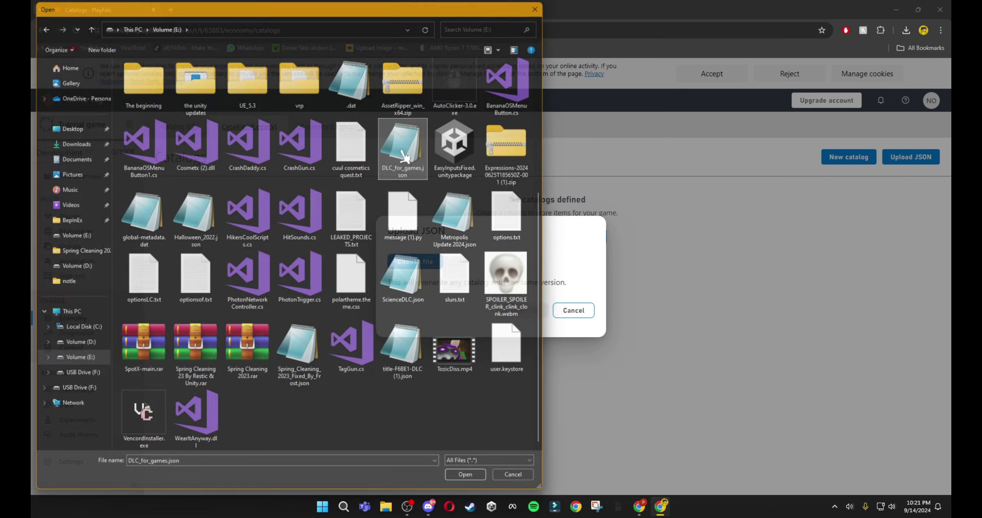
{"action": "left_click", "coordinate": [522, 317]}
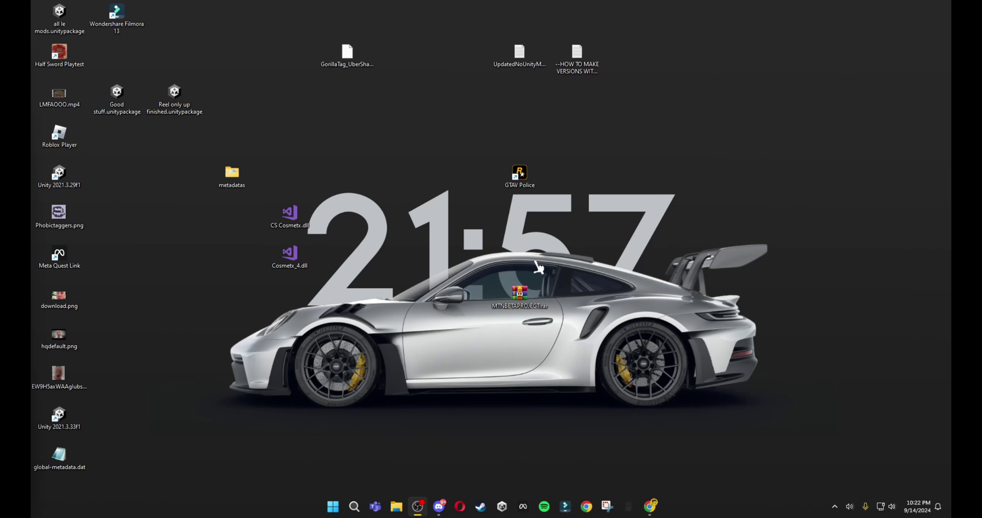
- On the desktop, extract the MTNBETAPROJECT archive with WinRAR into a desktop folder named MTNBETAPROJECT
{"action": "left_click_drag", "start_coordinate": [532, 280], "coordinate": [475, 335]}
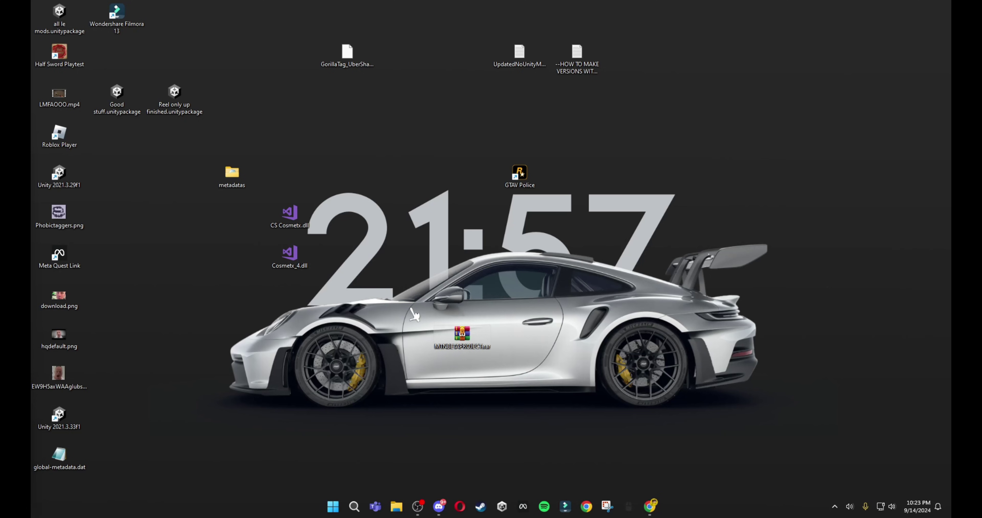
{"action": "right_click", "coordinate": [451, 346]}
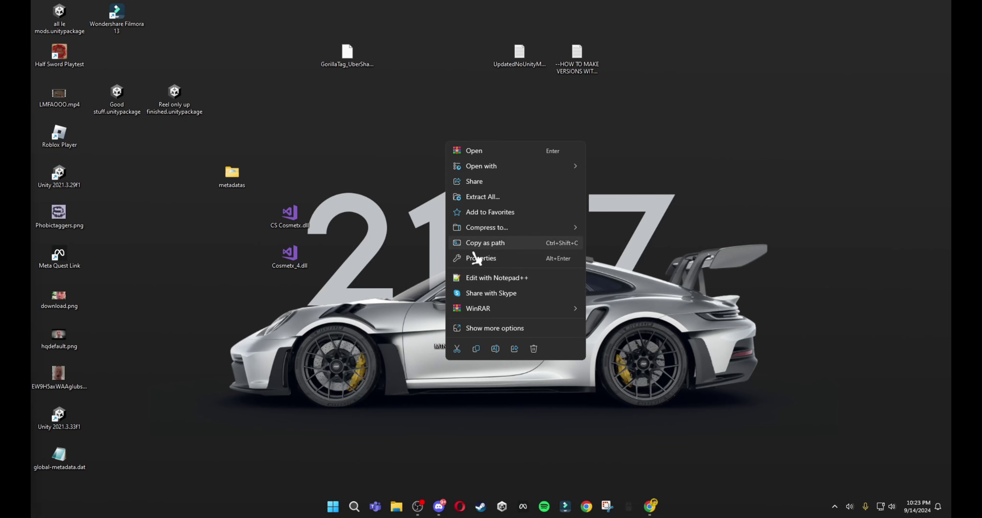
{"action": "mouse_move", "coordinate": [481, 309]}
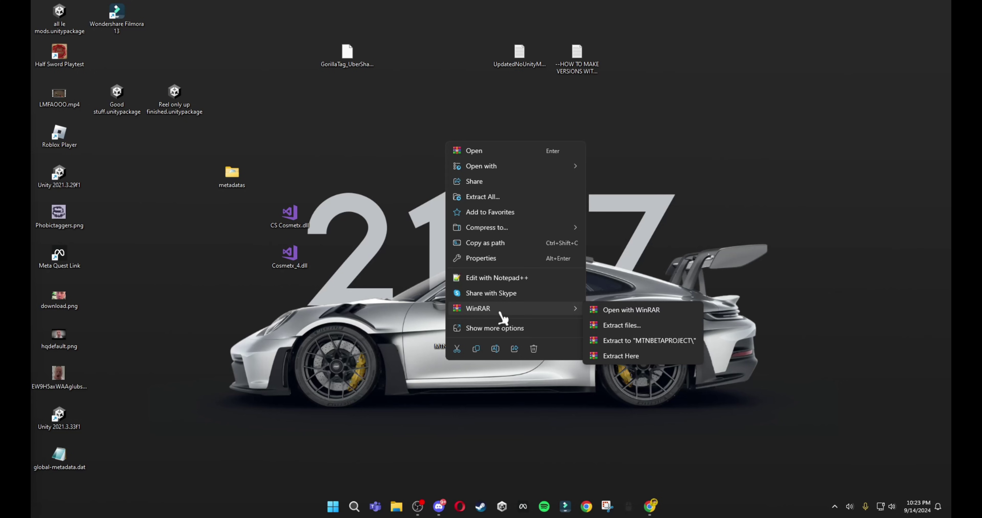
{"action": "left_click", "coordinate": [622, 326]}
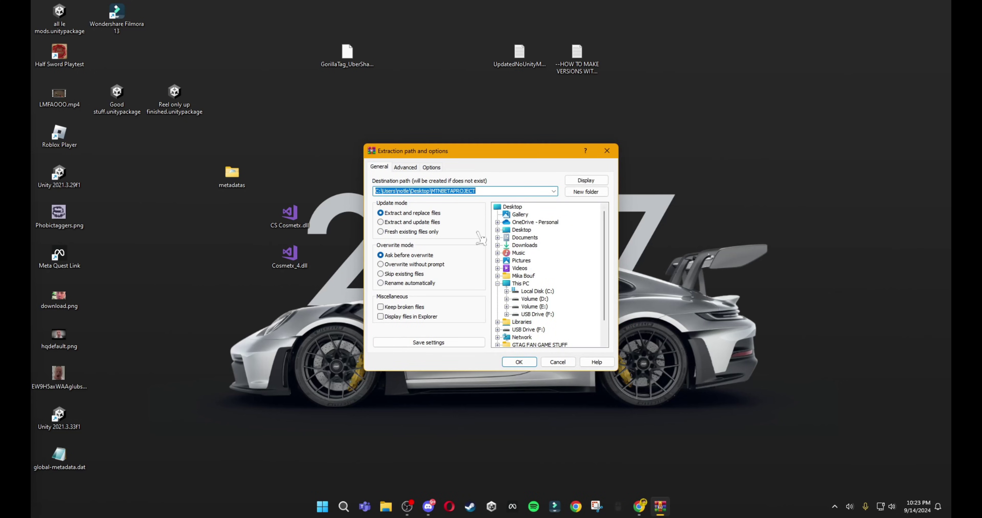
{"action": "left_click", "coordinate": [521, 363]}
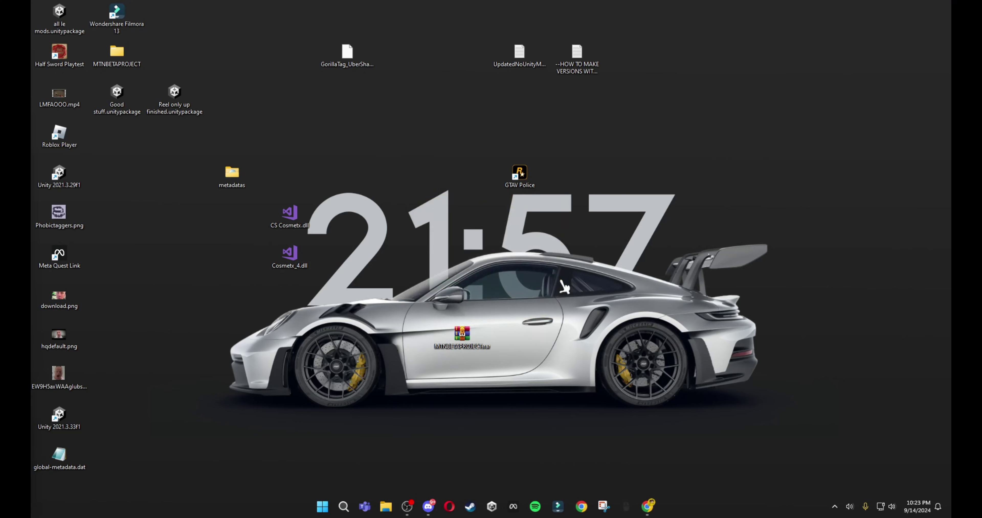
- Delete the MTNBETAPROJECT archive and move the extracted MTNBETAPROJECT folder to the middle of the desktop
{"action": "left_click_drag", "start_coordinate": [418, 298], "coordinate": [533, 389]}
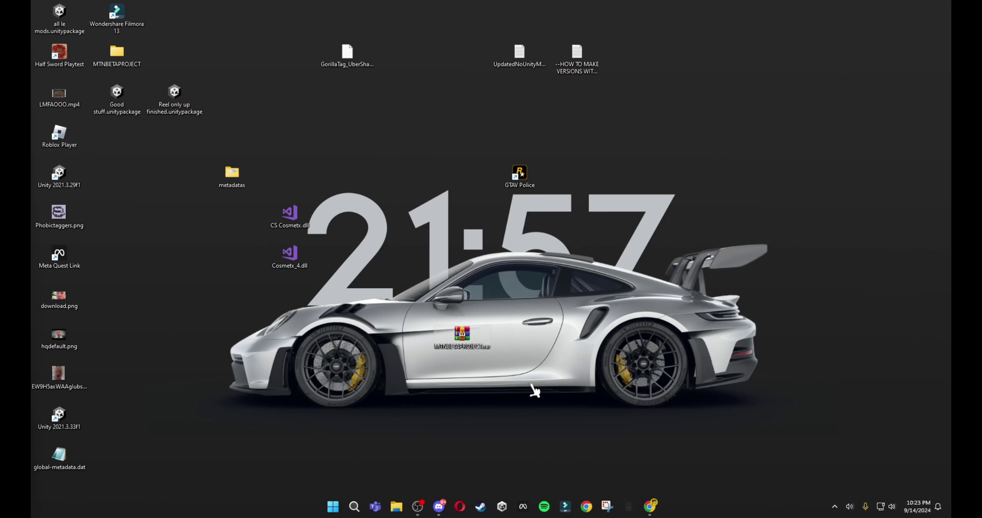
{"action": "right_click", "coordinate": [476, 339]}
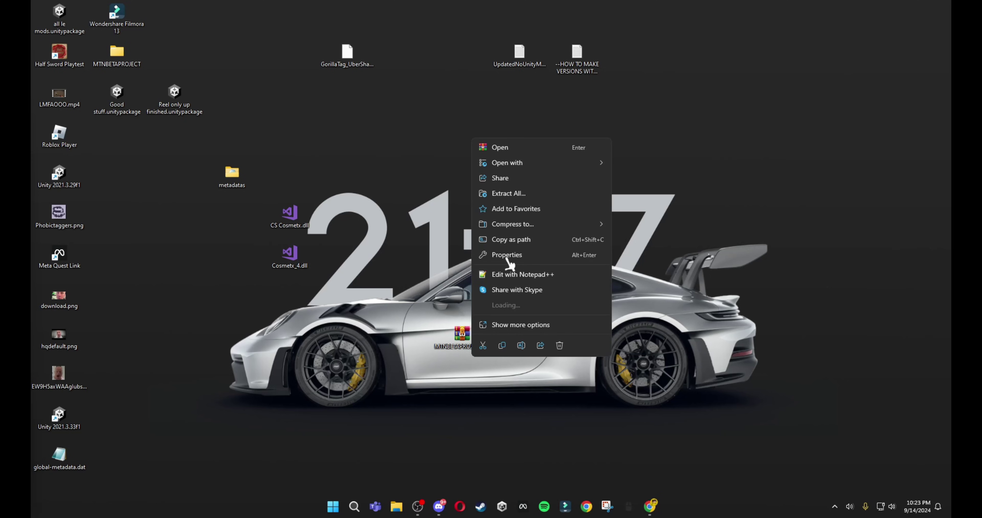
{"action": "left_click", "coordinate": [535, 341]}
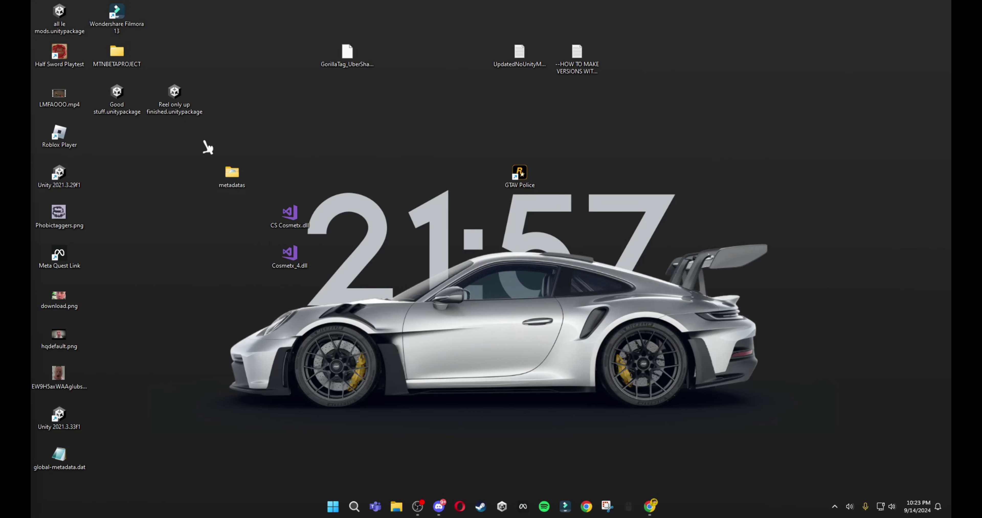
{"action": "left_click_drag", "start_coordinate": [117, 53], "coordinate": [454, 286]}
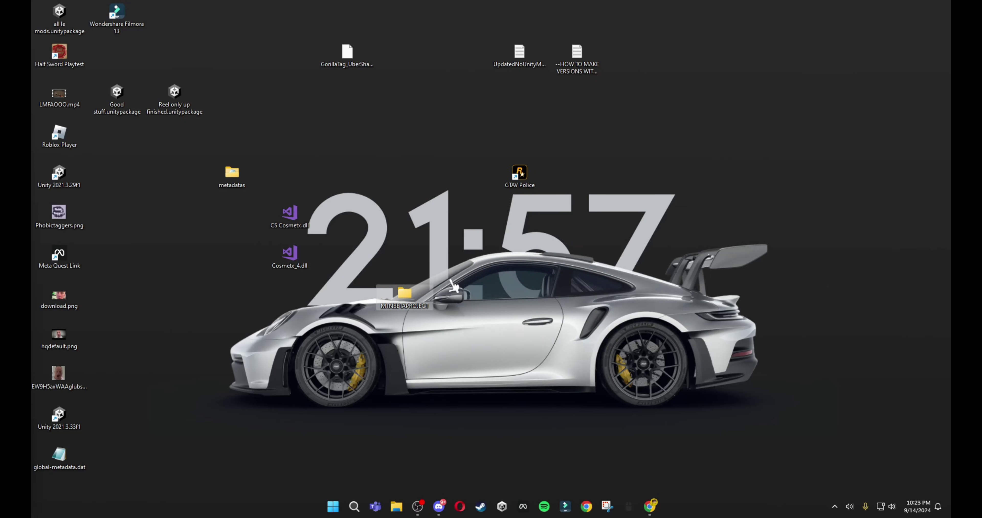
{"action": "left_click", "coordinate": [454, 286]}
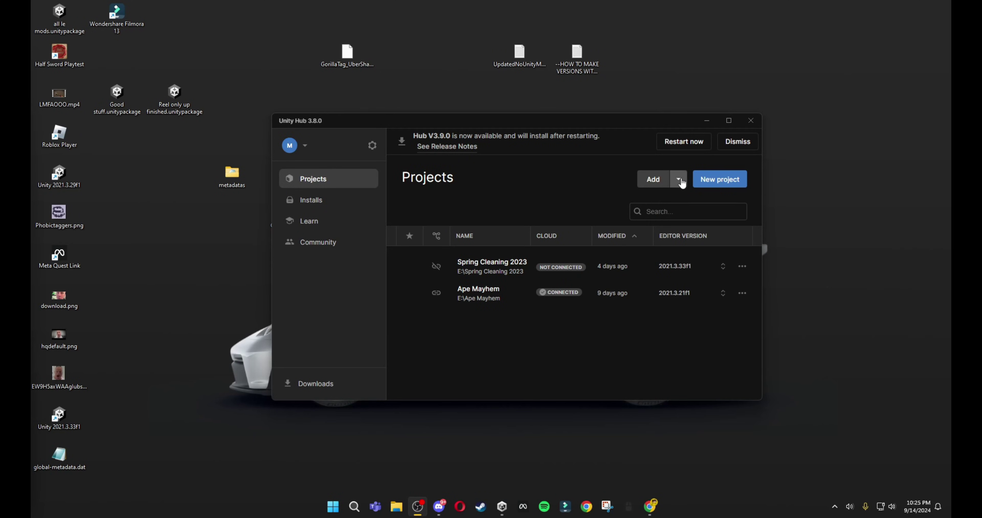
- In Unity Hub, add the VCFIXNTMB folder inside the desktop's MTNBETAPROJECT folder as a project
{"action": "left_click", "coordinate": [647, 182]}
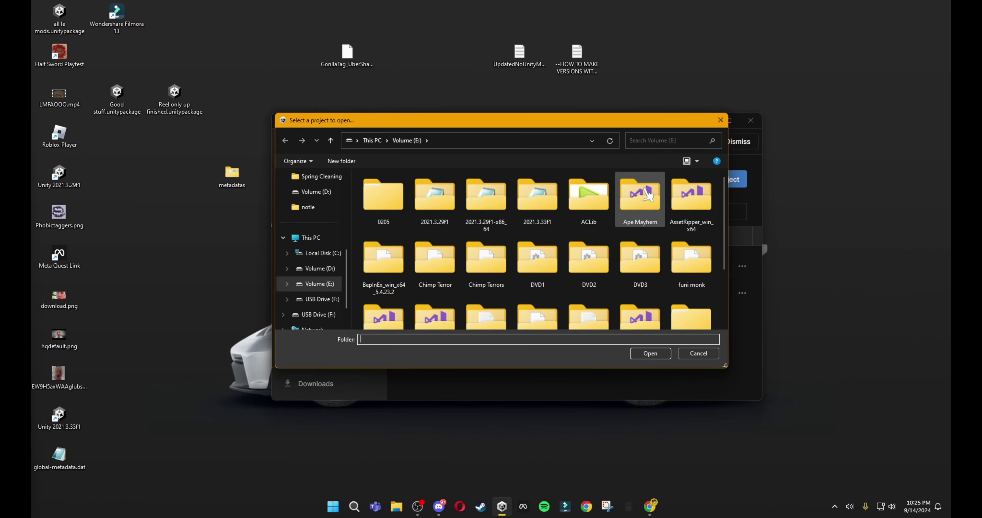
{"action": "scroll", "coordinate": [644, 235], "scroll_direction": "down", "scroll_amount": 1}
{"action": "scroll", "coordinate": [314, 214], "scroll_direction": "up", "scroll_amount": 5}
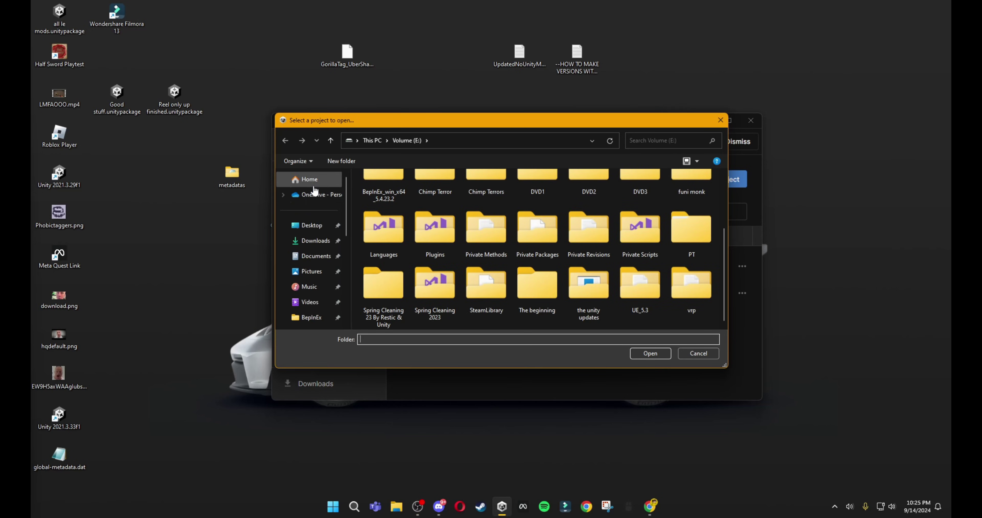
{"action": "left_click", "coordinate": [311, 225]}
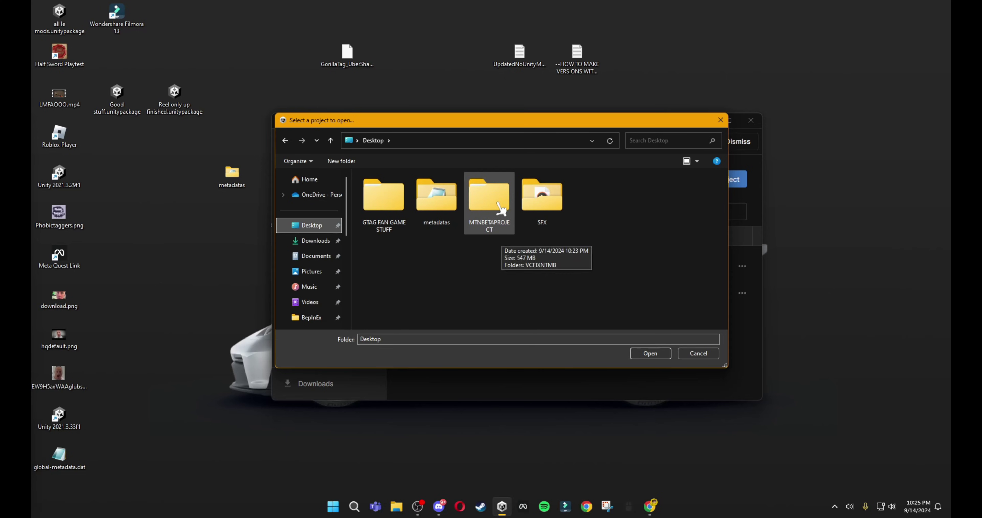
{"action": "double_click", "coordinate": [500, 212]}
{"action": "double_click", "coordinate": [397, 193]}
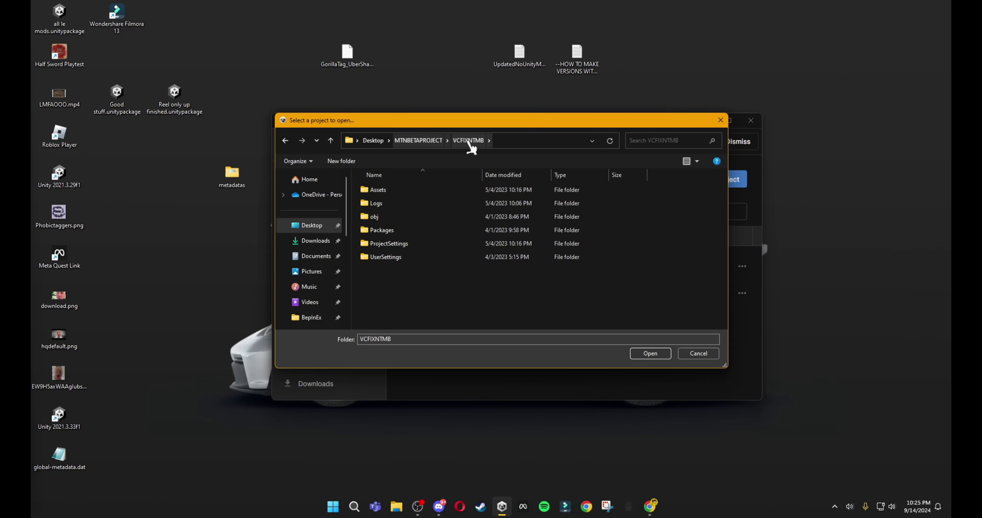
{"action": "left_click", "coordinate": [418, 140]}
{"action": "left_click", "coordinate": [373, 141]}
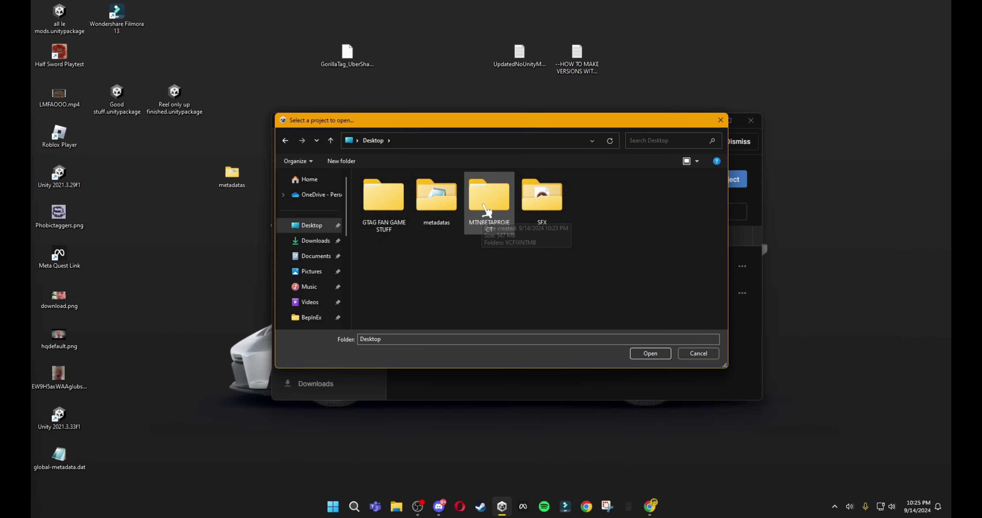
{"action": "double_click", "coordinate": [487, 212]}
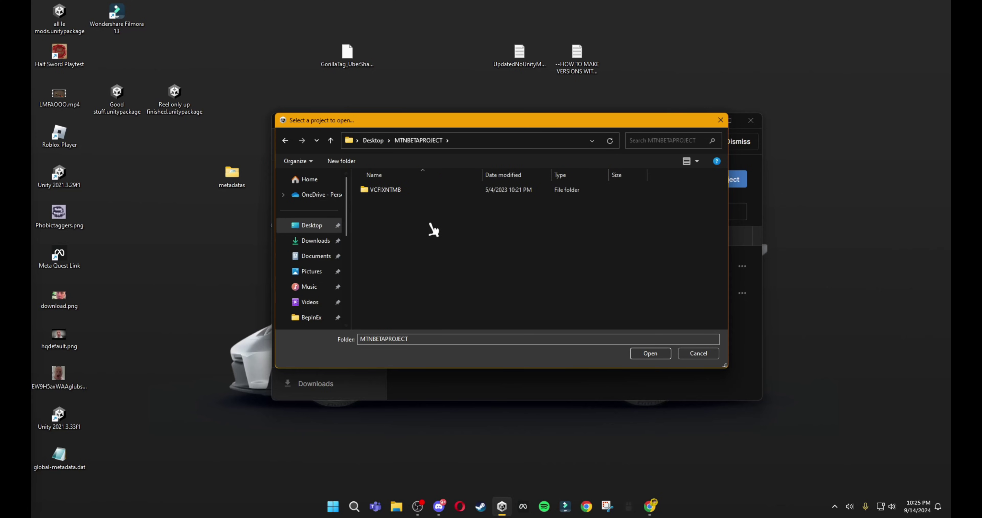
{"action": "left_click", "coordinate": [393, 190]}
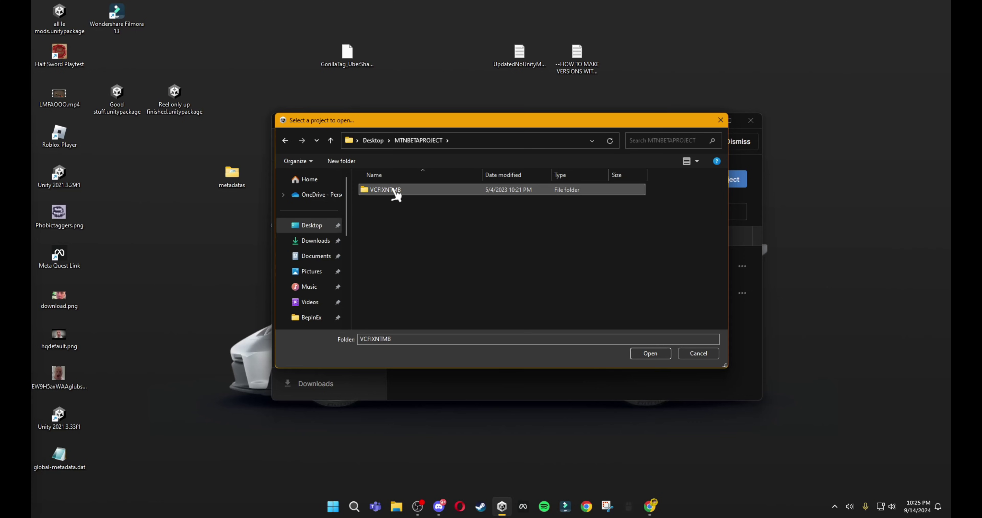
{"action": "left_click", "coordinate": [391, 189]}
{"action": "left_click", "coordinate": [439, 195]}
{"action": "double_click", "coordinate": [438, 192]}
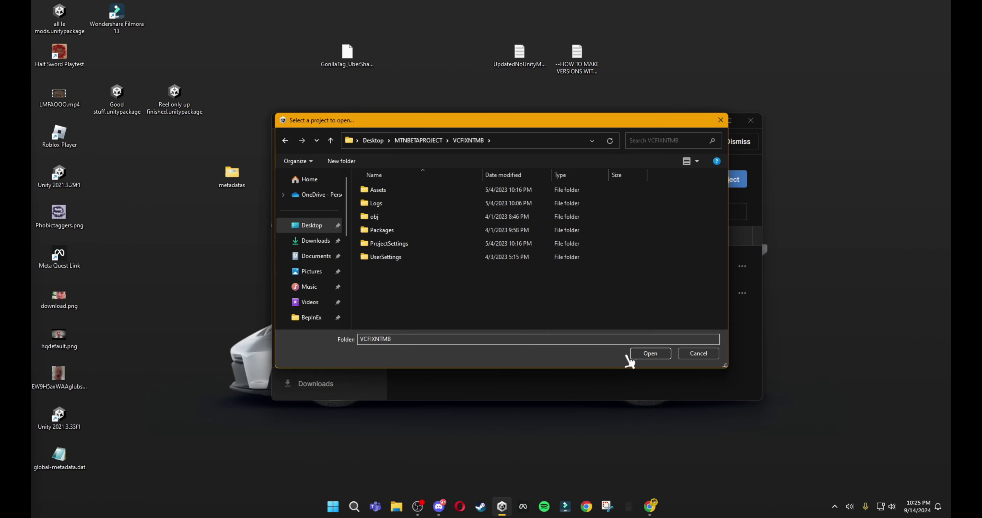
{"action": "left_click", "coordinate": [654, 357]}
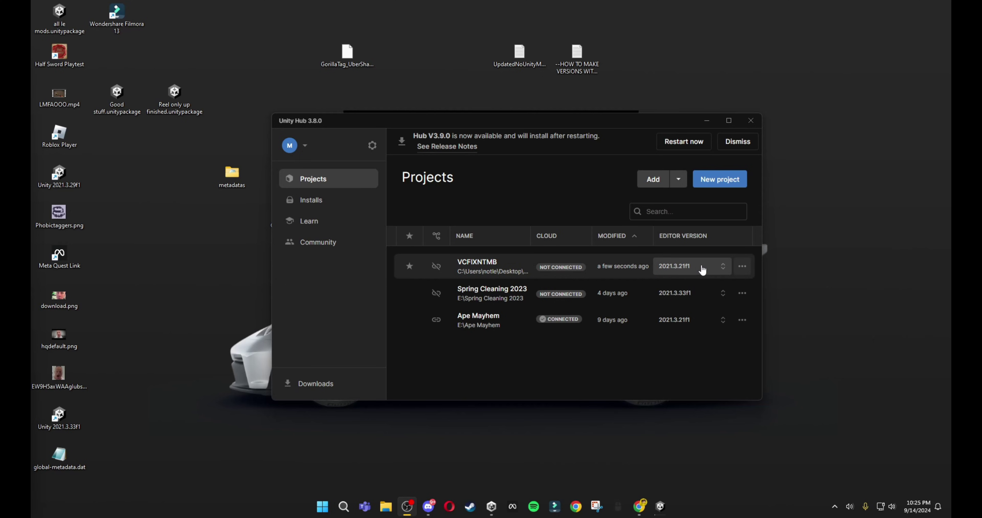
- View the editor versions offered for the VCFIXNTMB project and close the list without changing the selection
{"action": "left_click", "coordinate": [696, 268]}
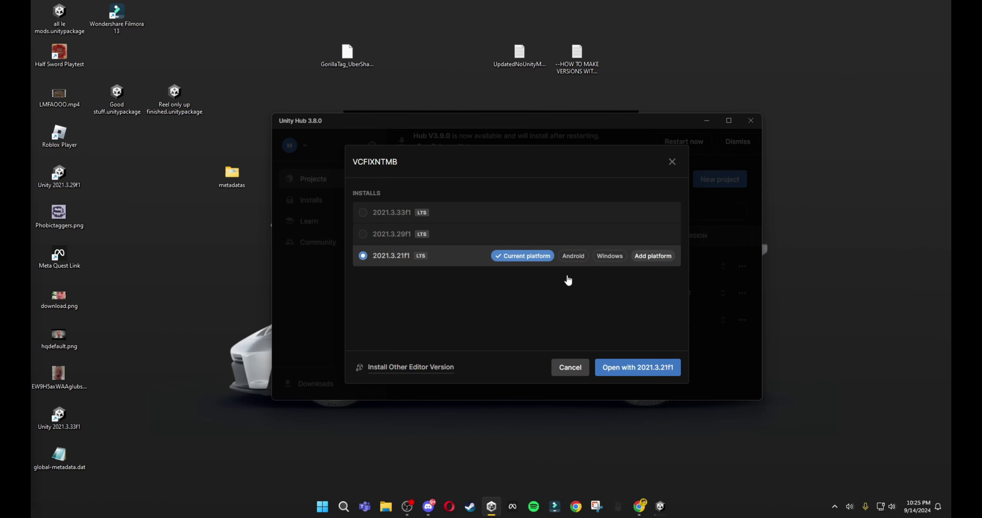
{"action": "left_click", "coordinate": [672, 161]}
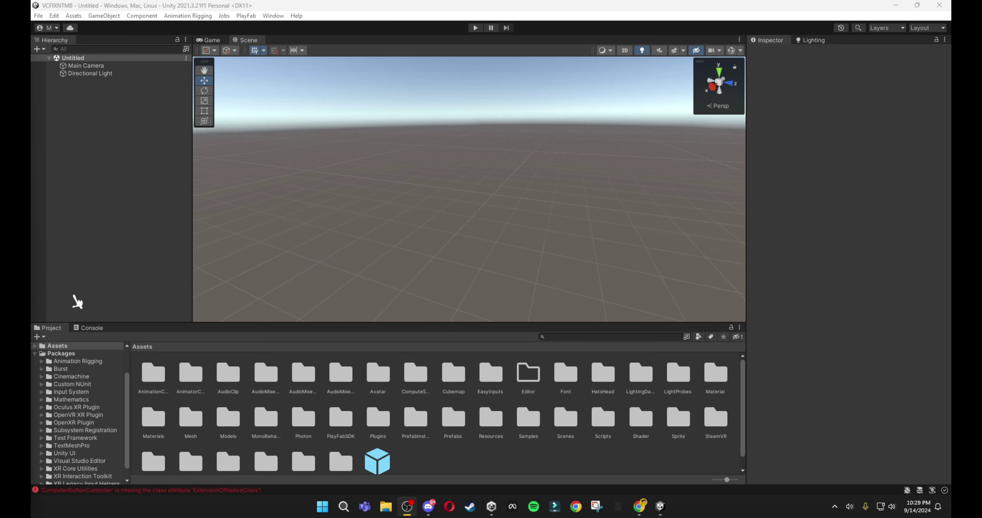
- Clear the Unity console's messages, check the VCFIXNTMB project's editor version in Unity Hub, and return to the editor
{"action": "left_click", "coordinate": [93, 328]}
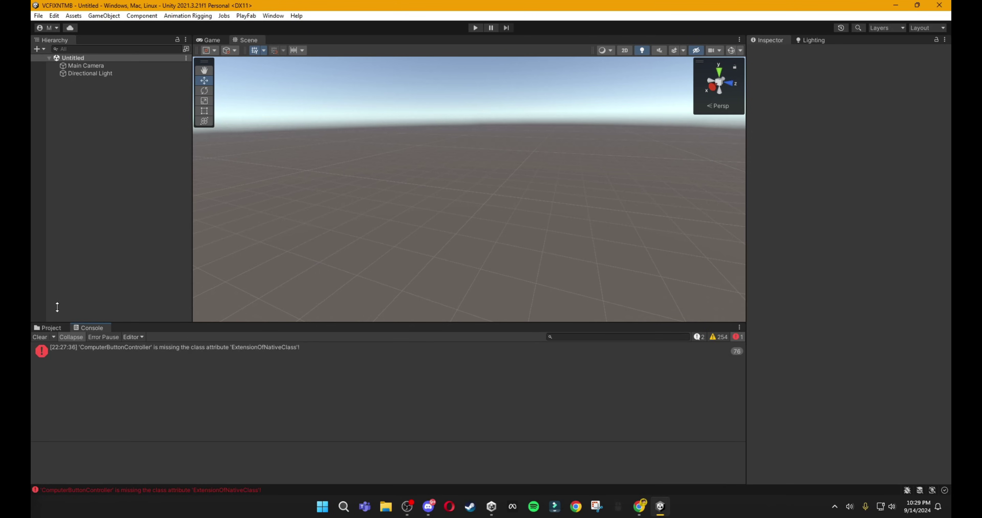
{"action": "left_click", "coordinate": [42, 337]}
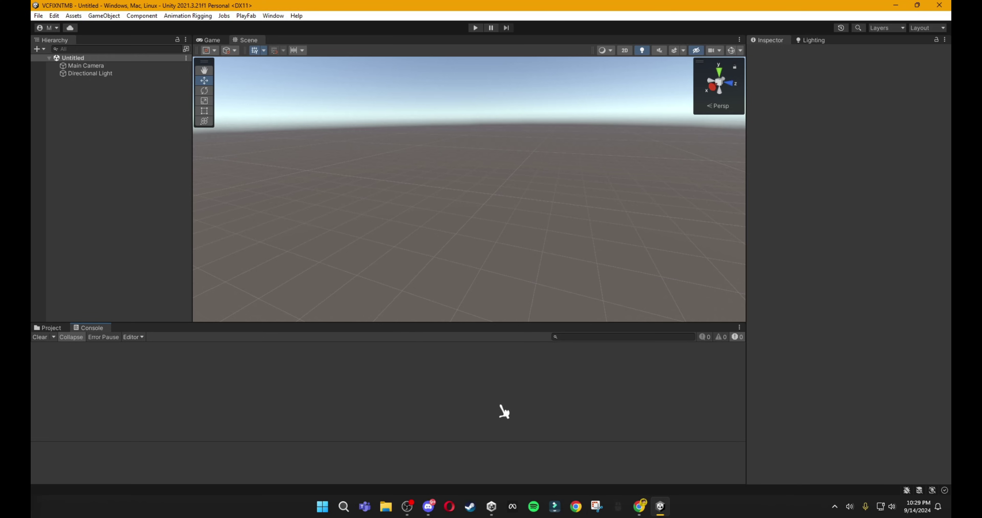
{"action": "left_click", "coordinate": [492, 506]}
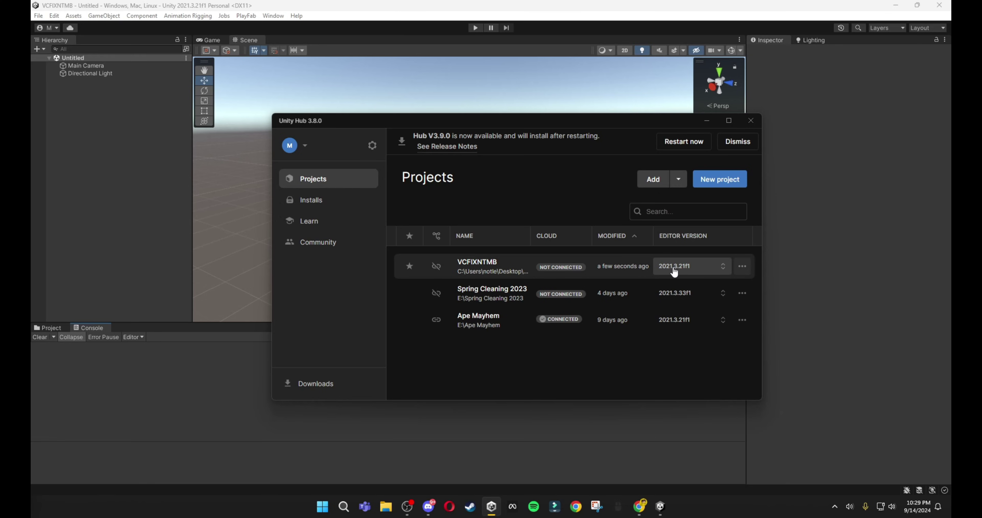
{"action": "left_click", "coordinate": [244, 436]}
- Open the GorillaTagNewVisualsCosmetics scene from the Assets/Scenes/Gorilla/Gorilla Tag folder
{"action": "left_click", "coordinate": [54, 328]}
{"action": "left_click_drag", "start_coordinate": [318, 252], "coordinate": [488, 195], "text": "alt"}
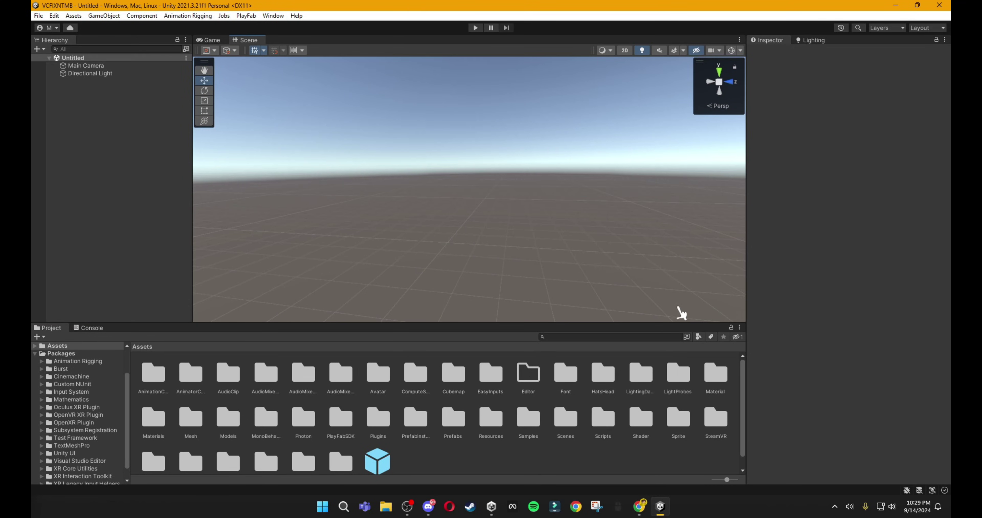
{"action": "double_click", "coordinate": [566, 418]}
{"action": "double_click", "coordinate": [151, 374]}
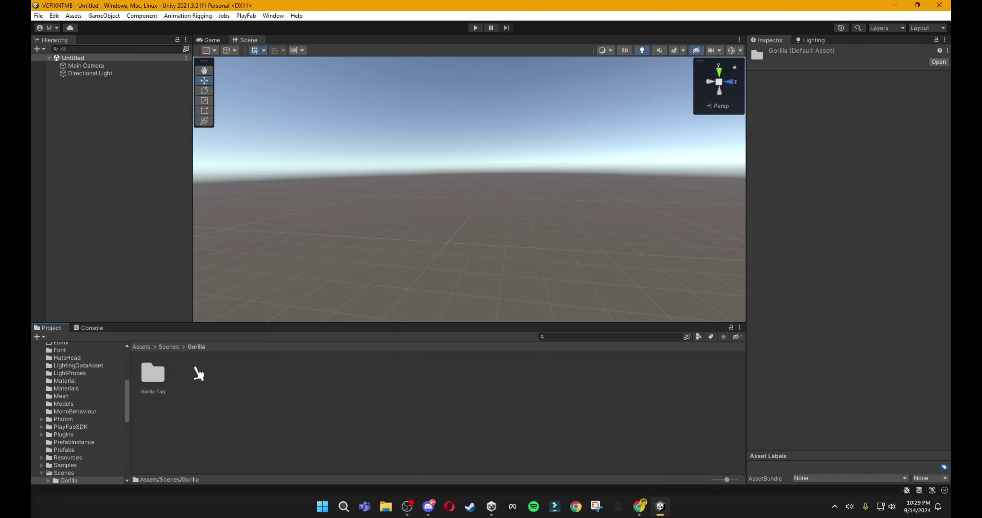
{"action": "left_click", "coordinate": [146, 377]}
{"action": "double_click", "coordinate": [145, 377]}
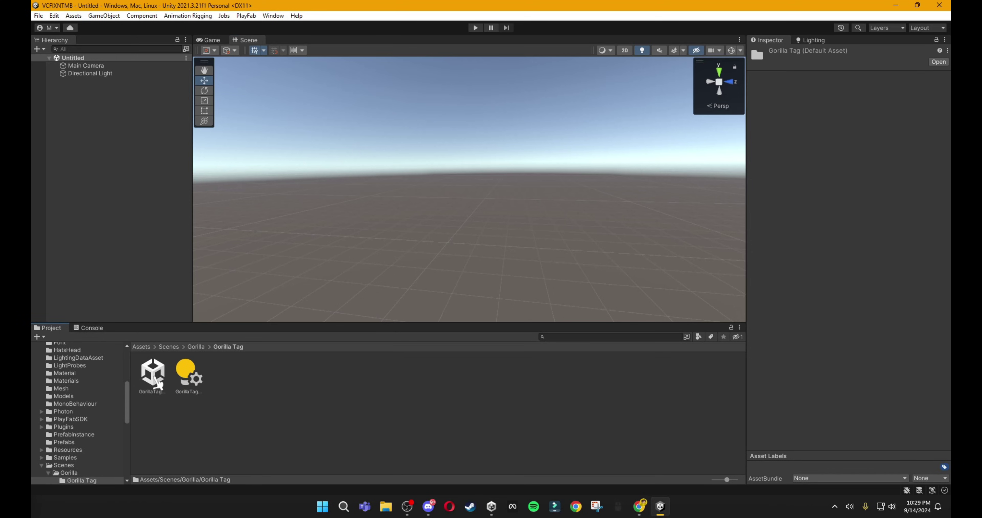
{"action": "left_click", "coordinate": [156, 377]}
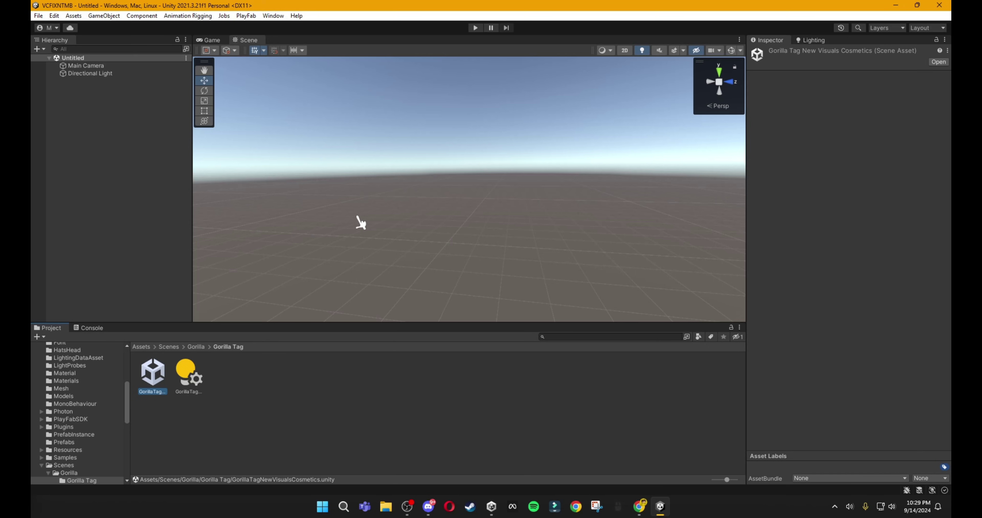
- Select the OfflineVRRig object that contains the gorilla model and lower it to a Y position of about 12.2
{"action": "right_click_drag", "start_coordinate": [344, 153], "coordinate": [363, 139]}
{"action": "scroll", "coordinate": [383, 221], "scroll_direction": "down", "scroll_amount": 3}
{"action": "scroll", "coordinate": [383, 221], "scroll_direction": "down", "scroll_amount": 1}
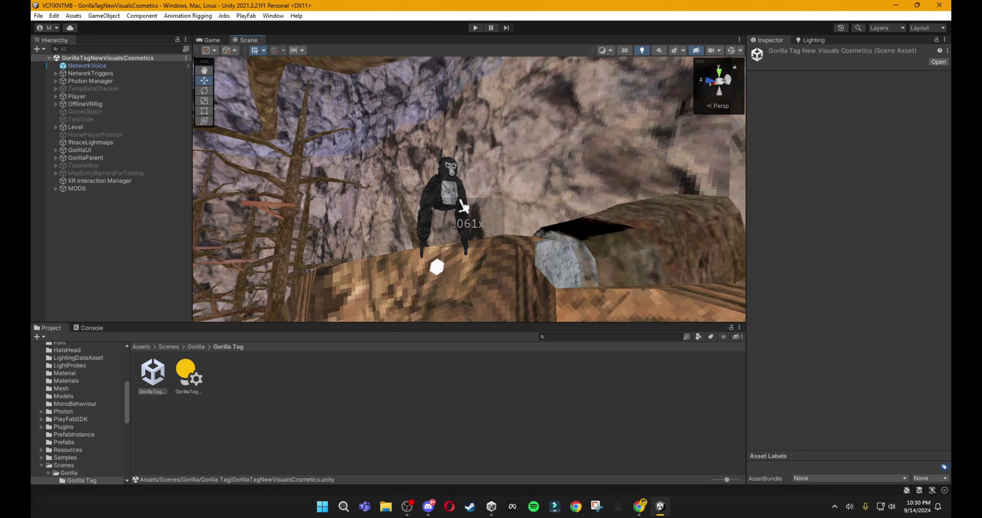
{"action": "left_click", "coordinate": [460, 202]}
{"action": "left_click", "coordinate": [98, 104]}
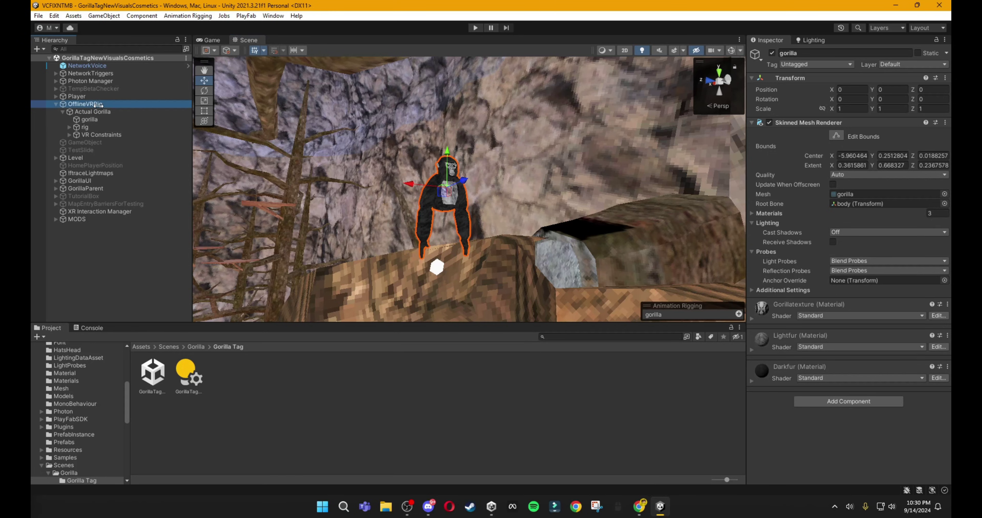
{"action": "left_click_drag", "start_coordinate": [442, 158], "coordinate": [449, 158]}
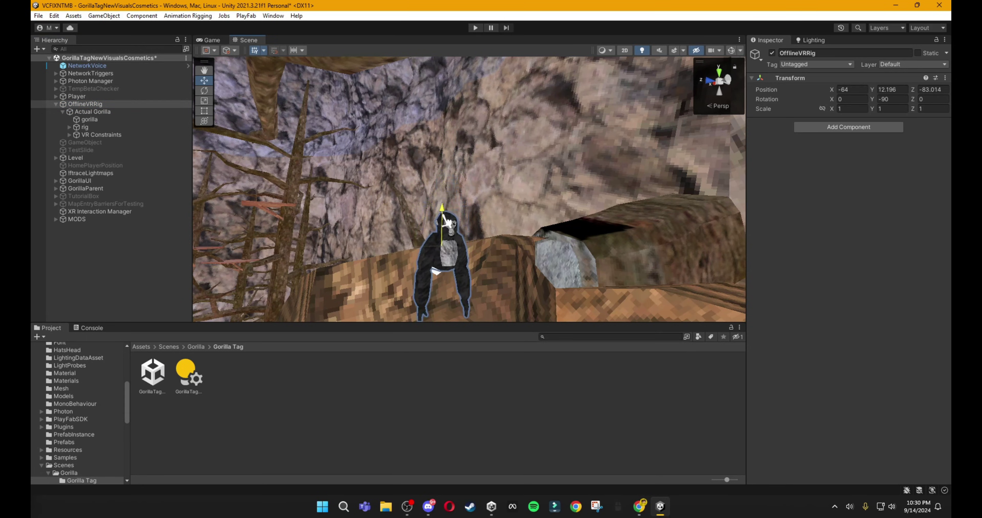